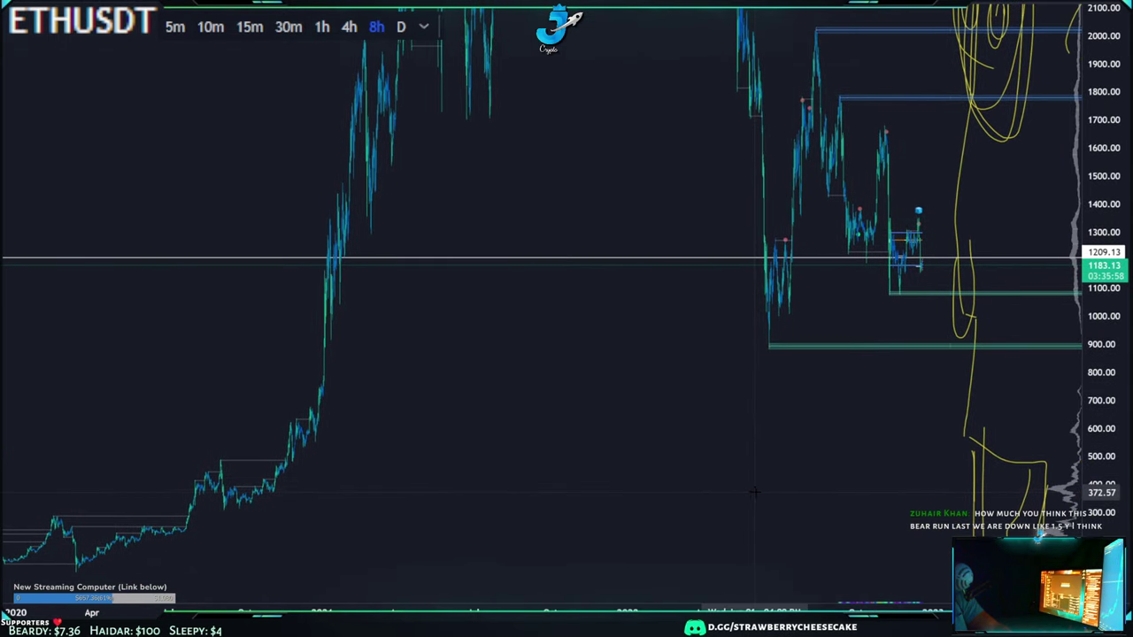
Draw a rectangle zone across the ETHUSDT chart from October 2020 past the latest candles, between about 1169 and 1047
drag(795, 489, 723, 503)
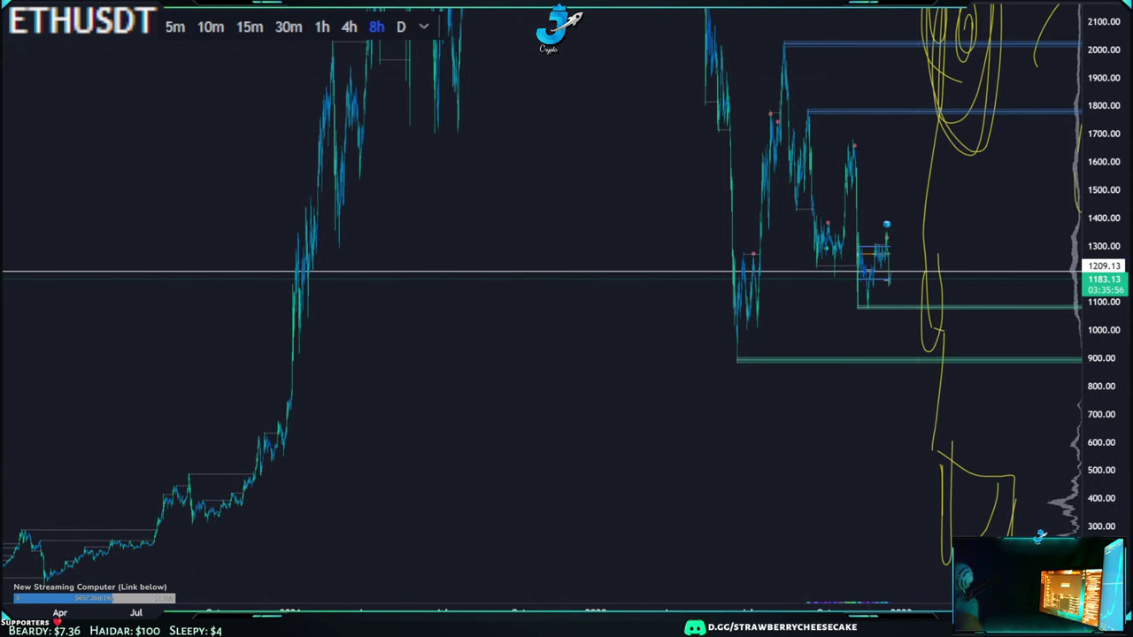
click(1, 68)
click(14, 68)
scroll(486, 338, down, 2)
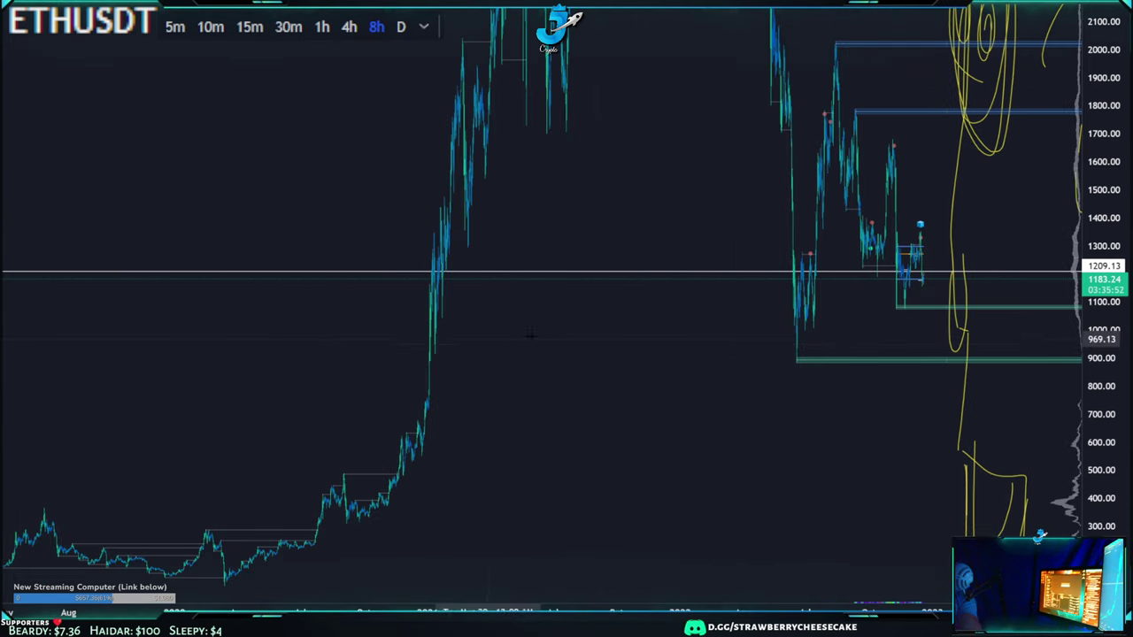
drag(1103, 381, 1104, 256)
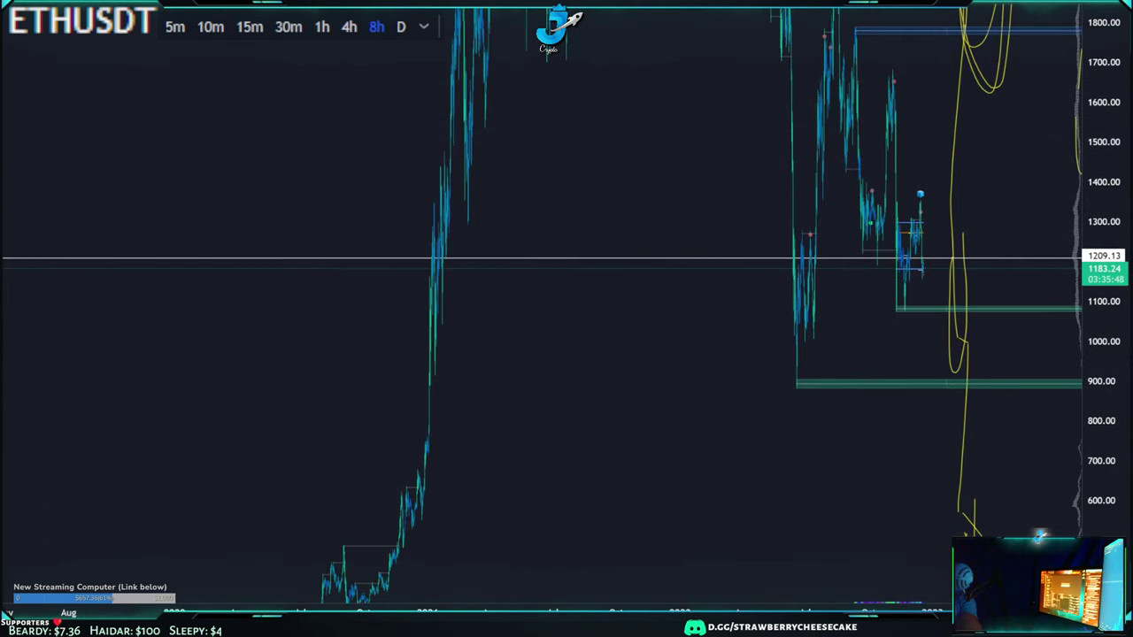
scroll(591, 340, up, 2)
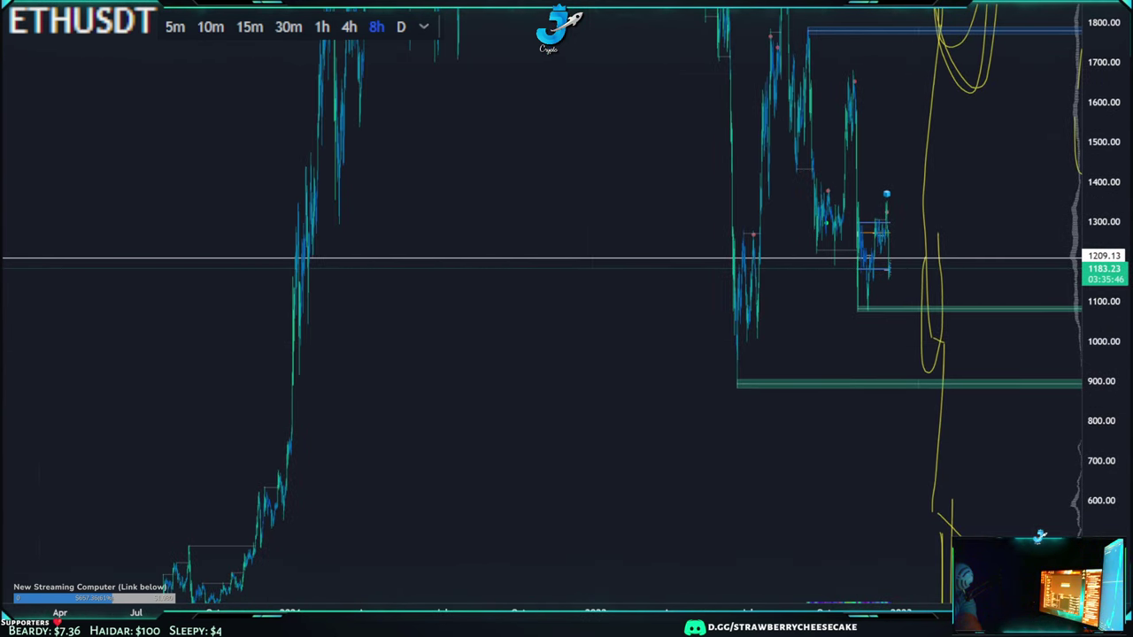
click(2, 69)
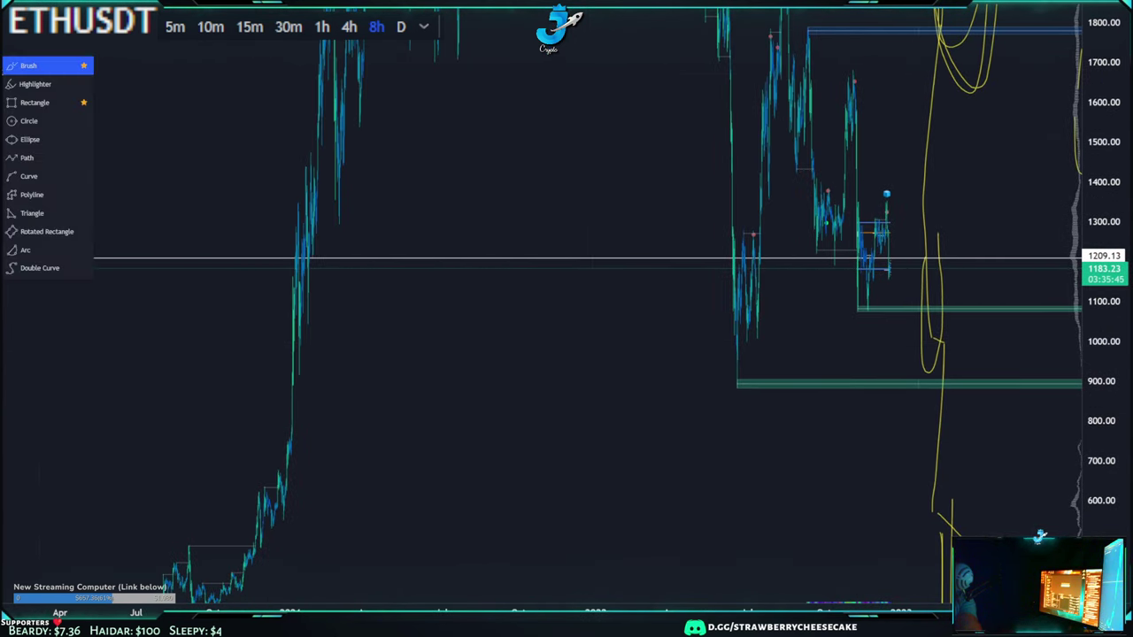
click(23, 101)
drag(226, 274, 1037, 322)
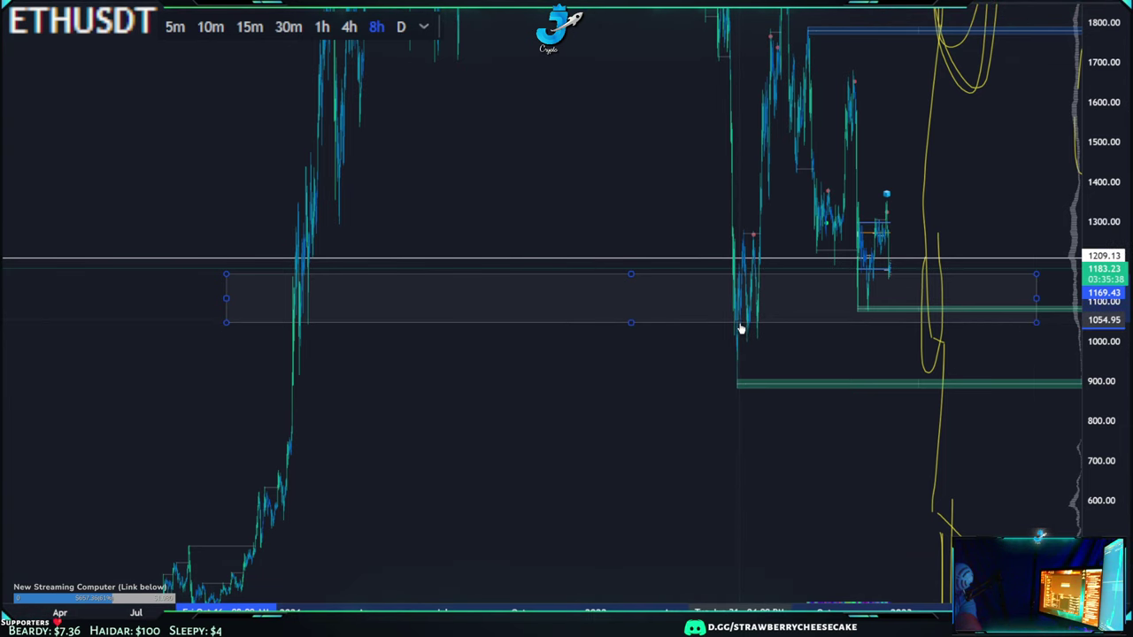
Extend the rectangle zone's lower edge down to about 681
scroll(796, 255, up, 1)
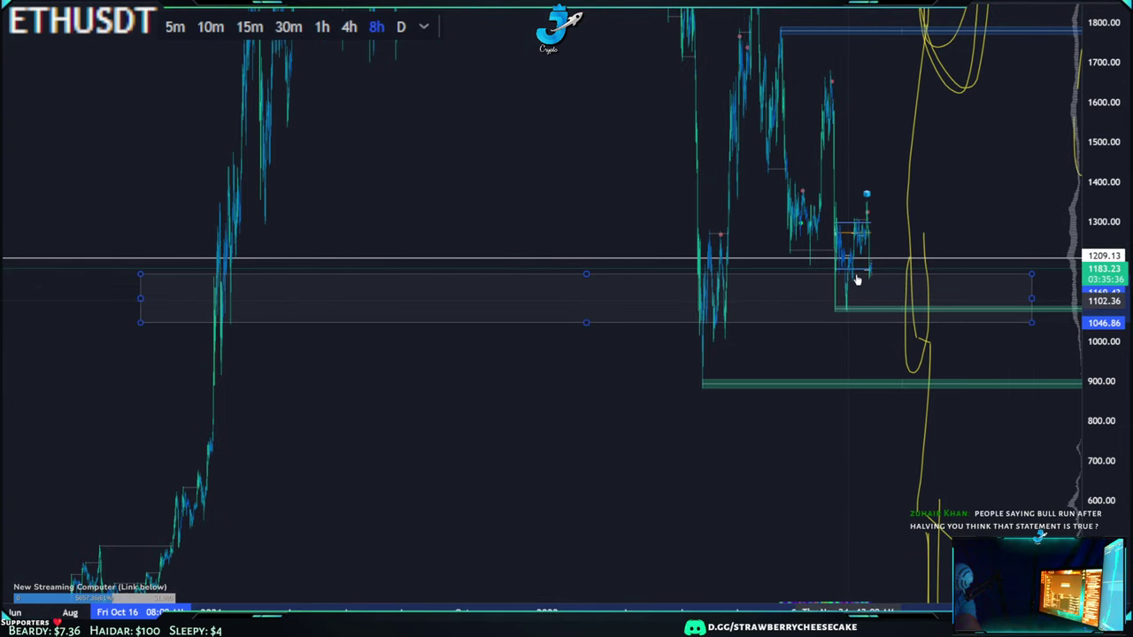
scroll(221, 347, down, 3)
drag(227, 367, 265, 347)
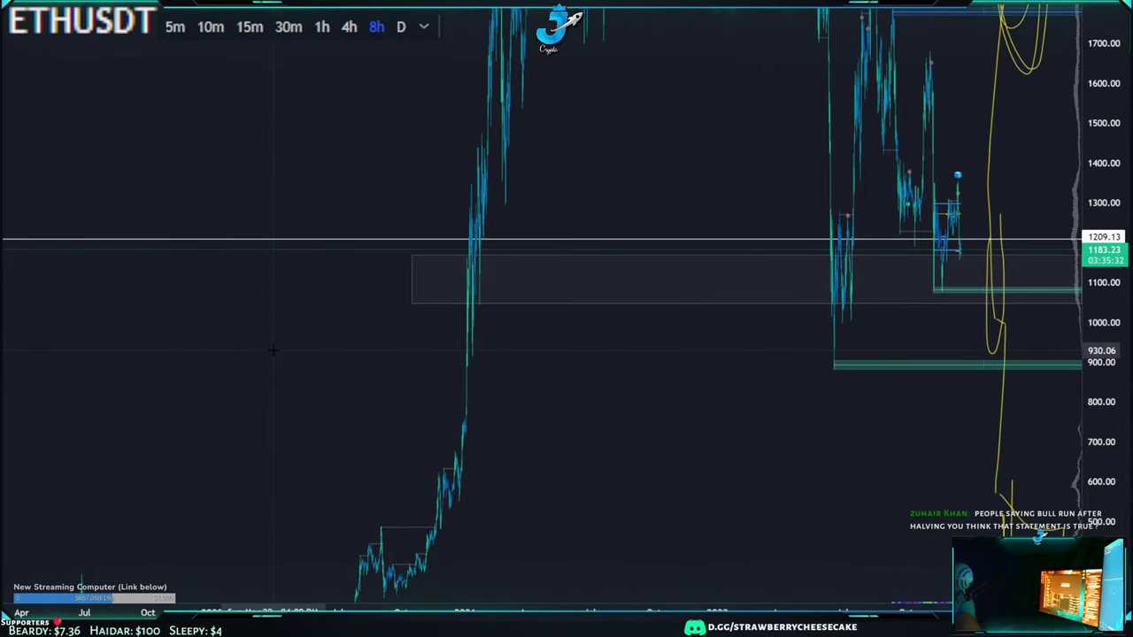
scroll(282, 346, up, 3)
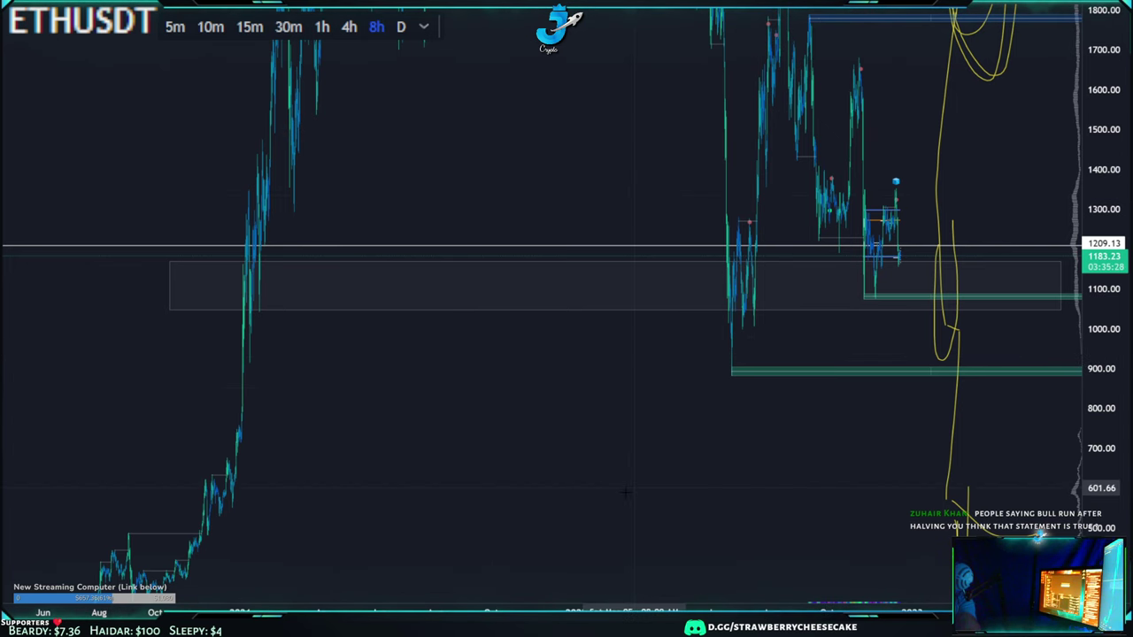
scroll(617, 482, down, 1)
drag(615, 479, 609, 484)
drag(516, 446, 454, 377)
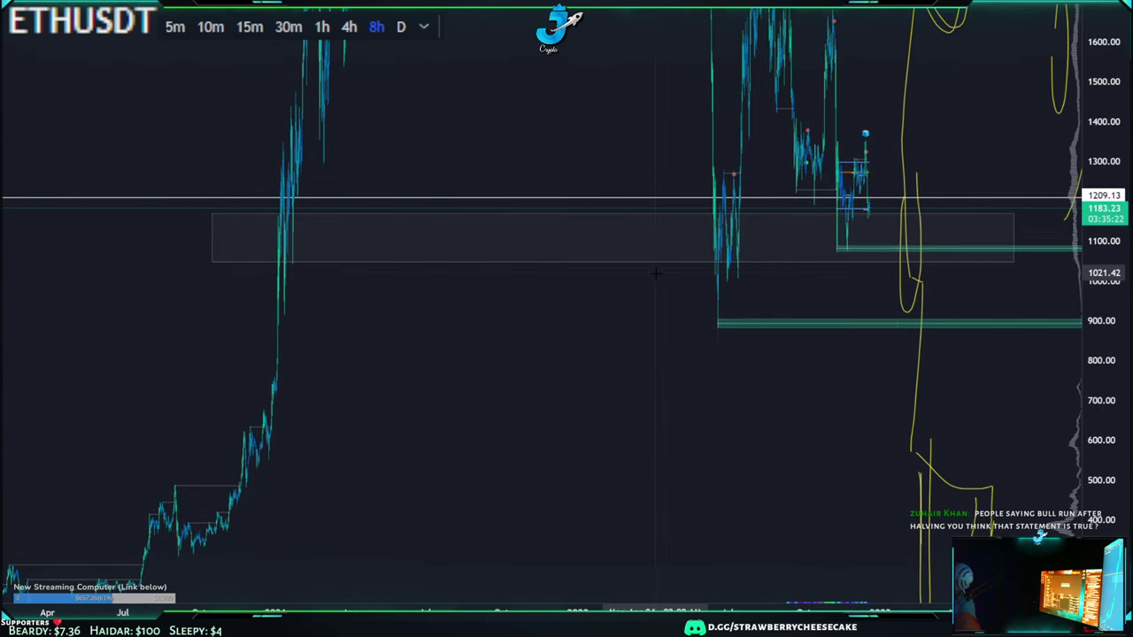
click(613, 262)
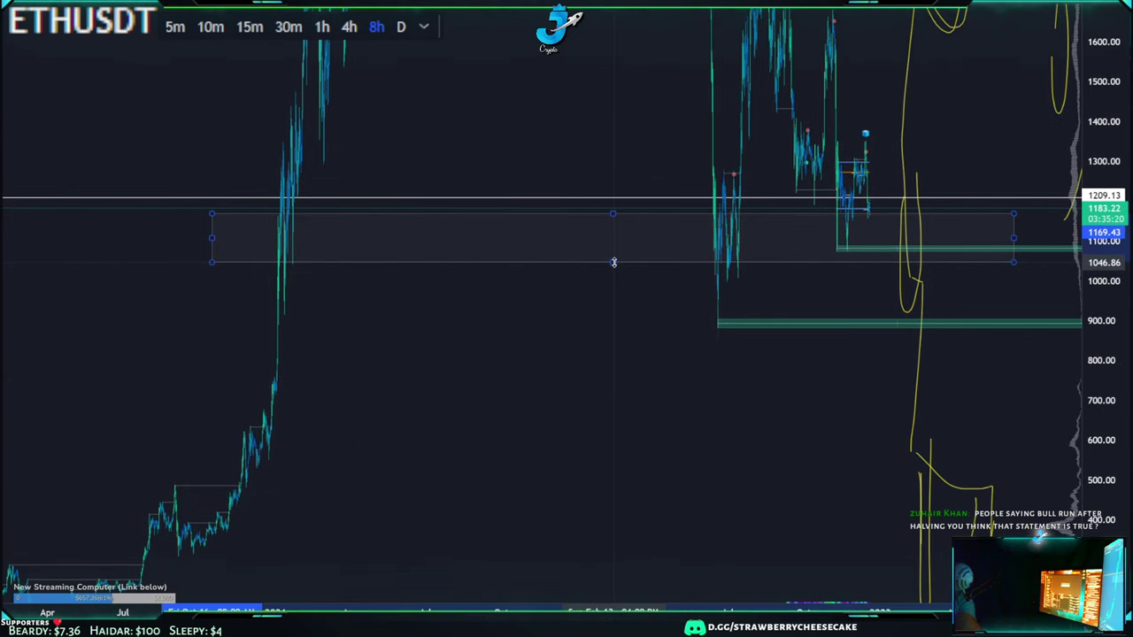
drag(614, 262, 632, 408)
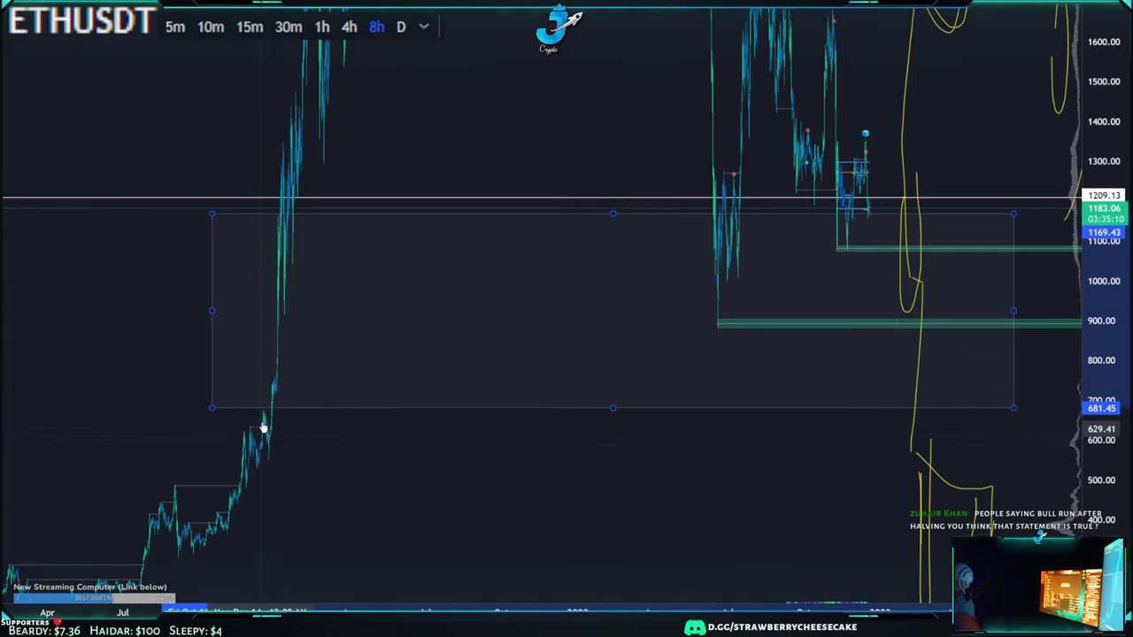
Lower the rectangle zone's upper edge to about 958
drag(376, 461, 346, 495)
scroll(354, 488, down, 2)
drag(498, 508, 363, 558)
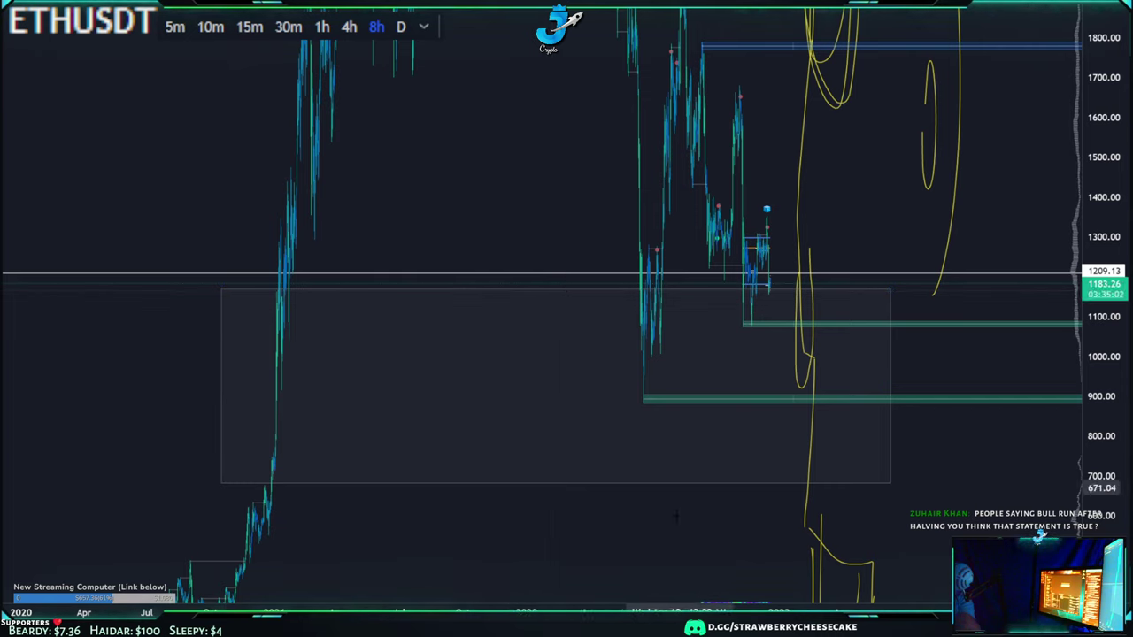
drag(557, 290, 557, 374)
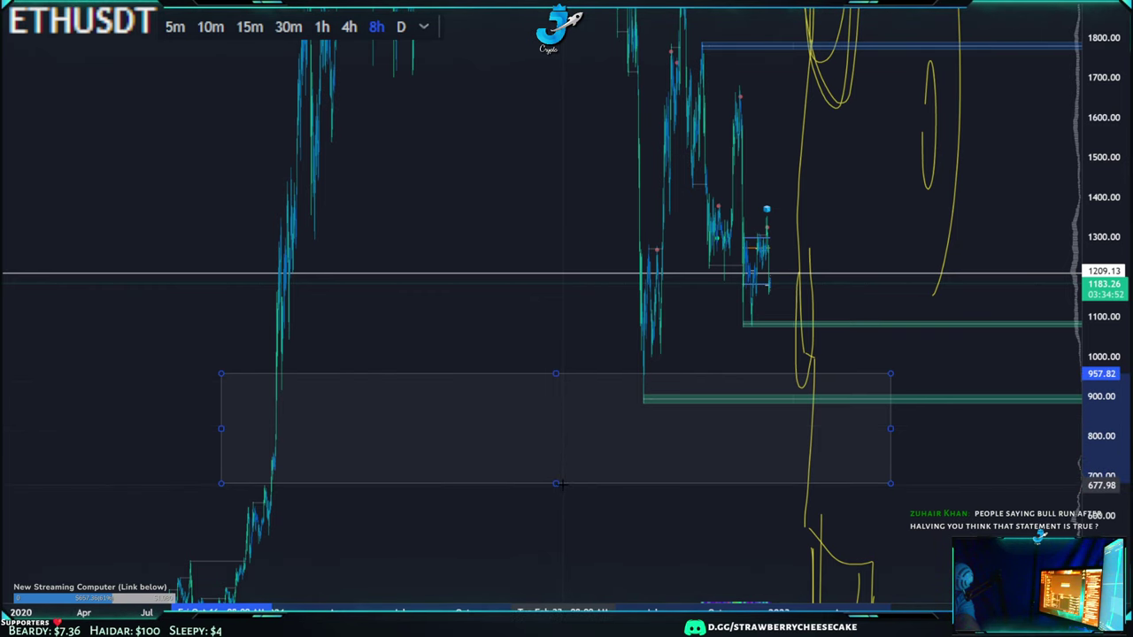
Switch to the ADAUSDT chart and examine the 2021 rally and 2022 decline around the 0.398486 and 0.749410 levels
drag(467, 340, 522, 361)
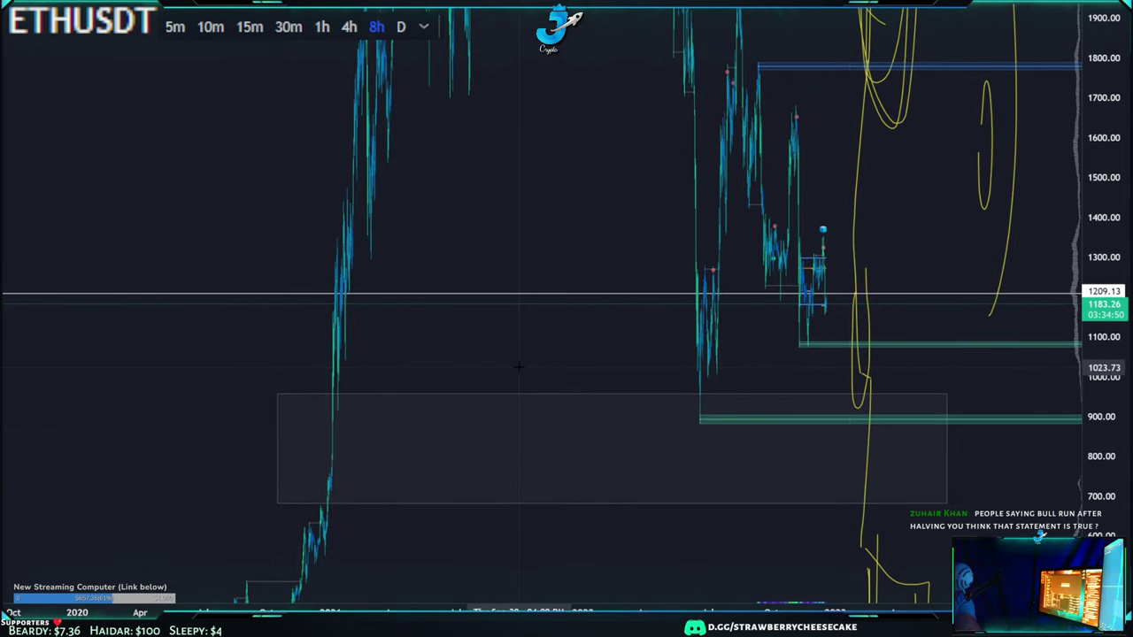
scroll(518, 366, up, 3)
click(1131, 403)
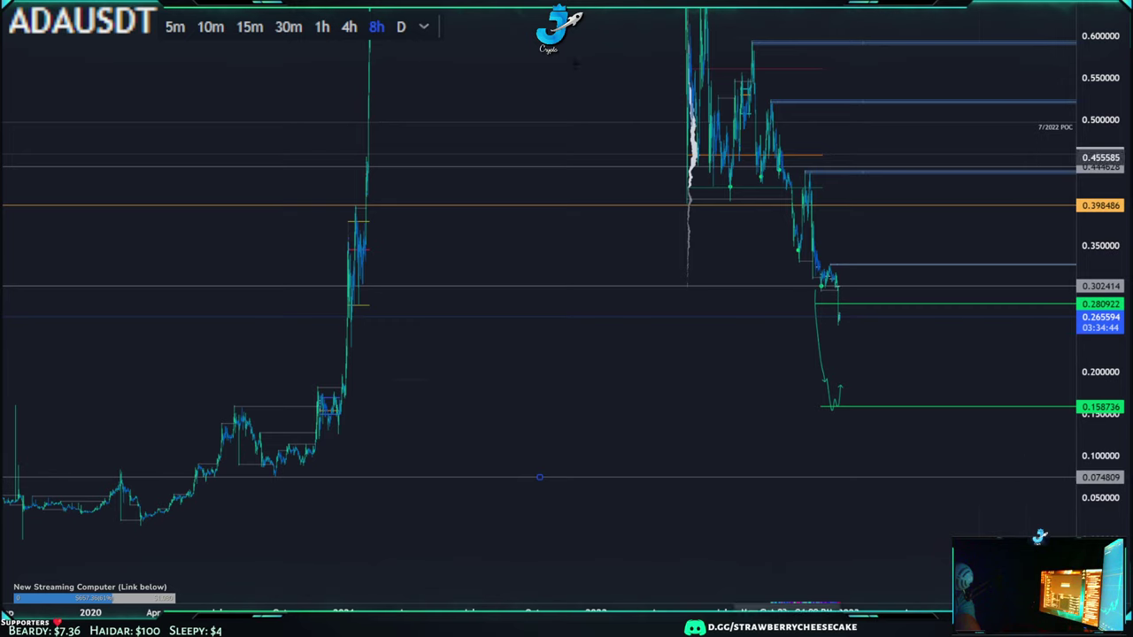
key(ctrl+z)
drag(547, 39, 648, 337)
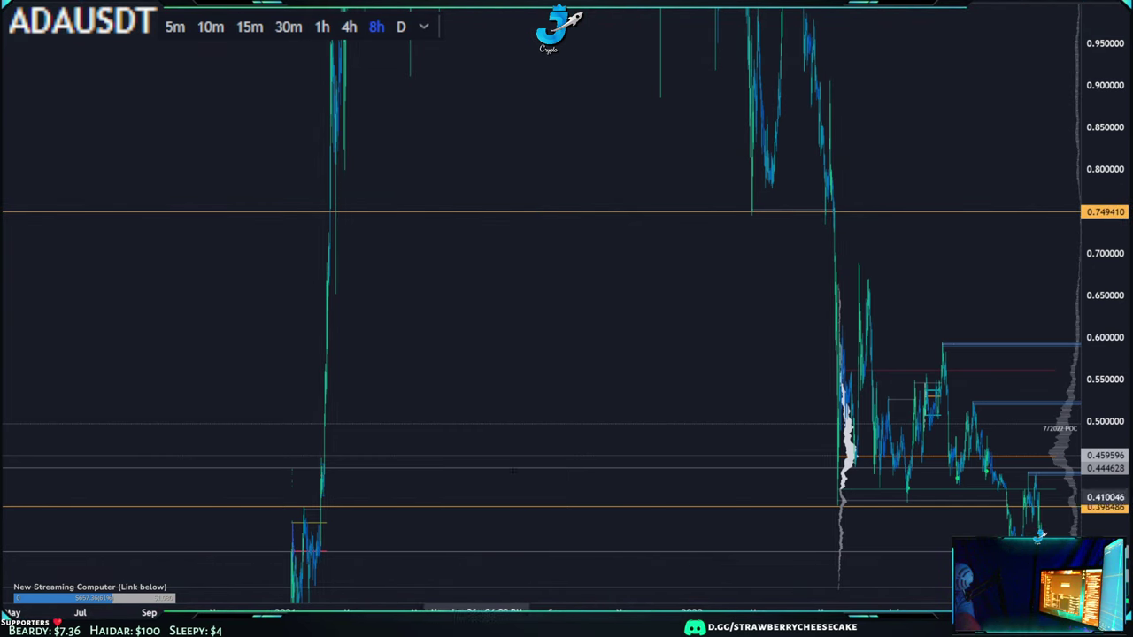
scroll(673, 339, up, 3)
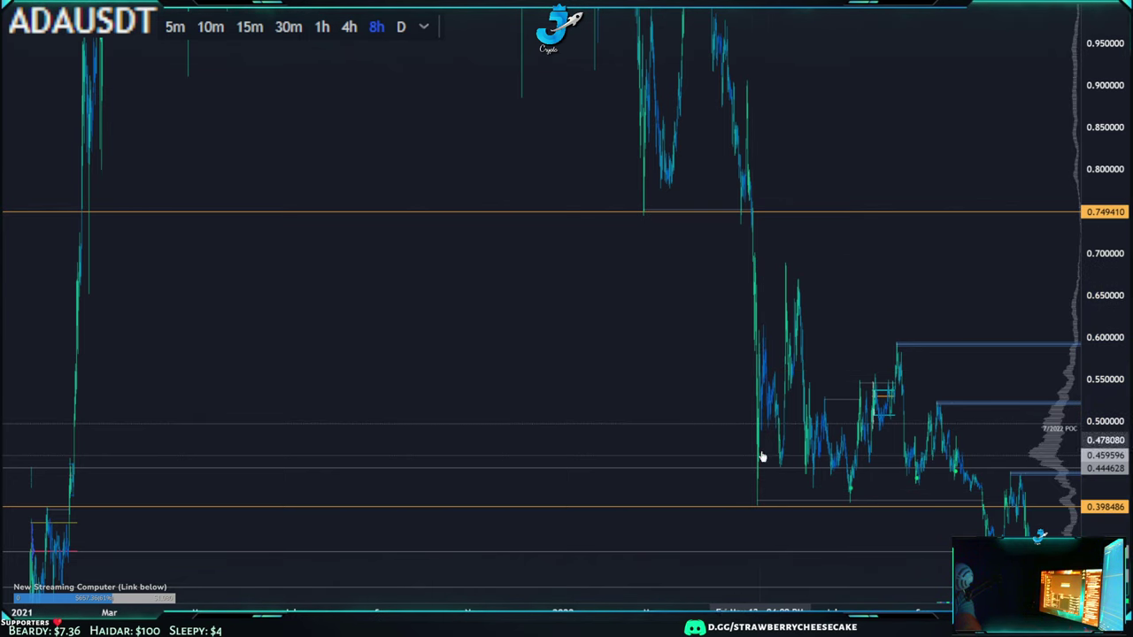
scroll(383, 519, down, 2)
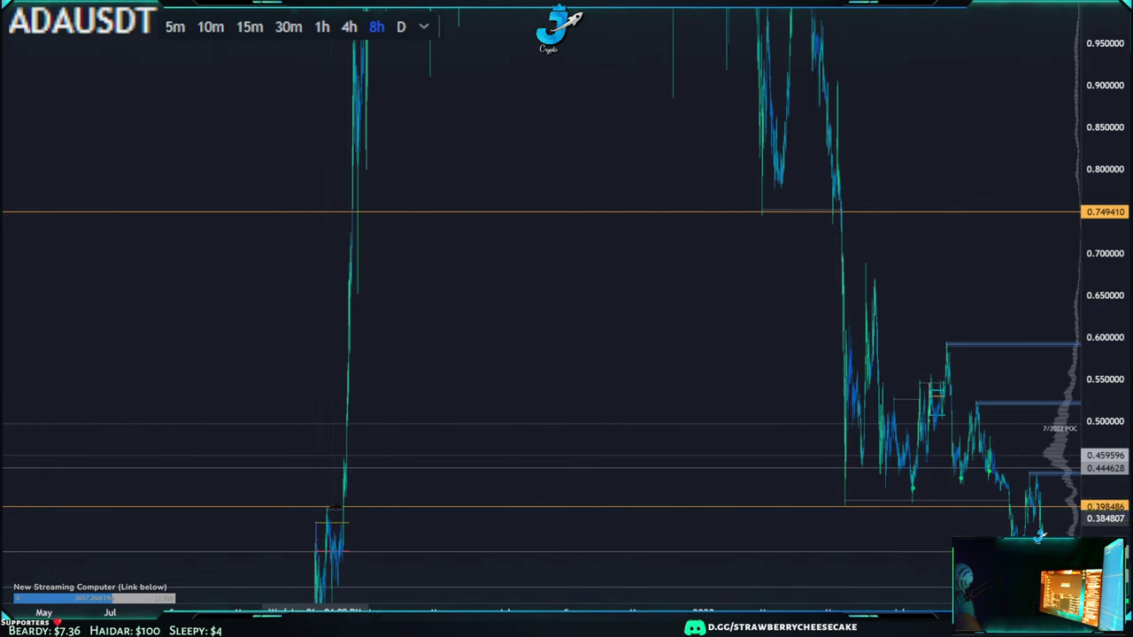
drag(572, 357, 528, 375)
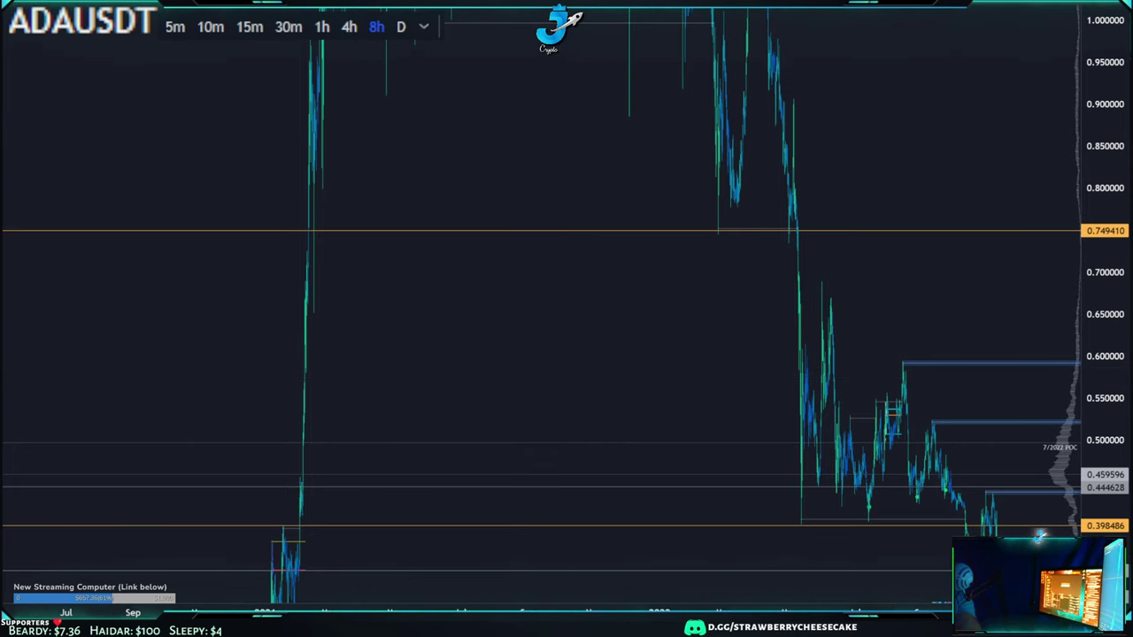
Return to the ETHUSDT chart and examine the whole rally and decline, comparing the recent lows with the shaded zone
click(1131, 204)
drag(1104, 158, 1099, 591)
drag(638, 276, 674, 407)
scroll(845, 431, down, 4)
scroll(766, 328, down, 3)
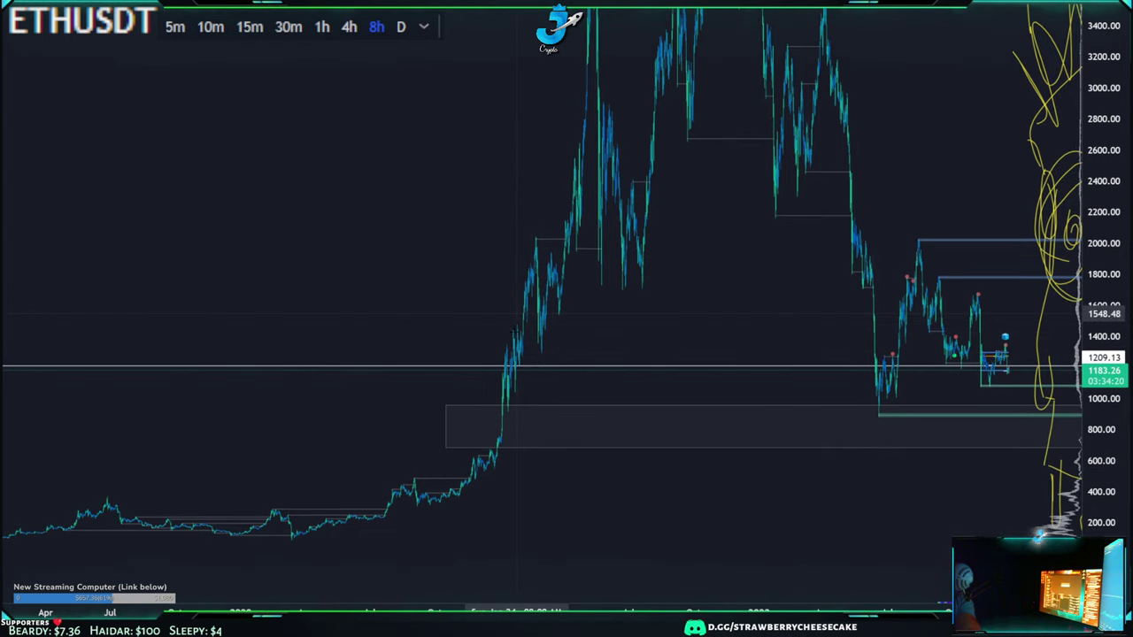
drag(551, 303, 536, 252)
scroll(566, 266, down, 1)
drag(662, 296, 655, 294)
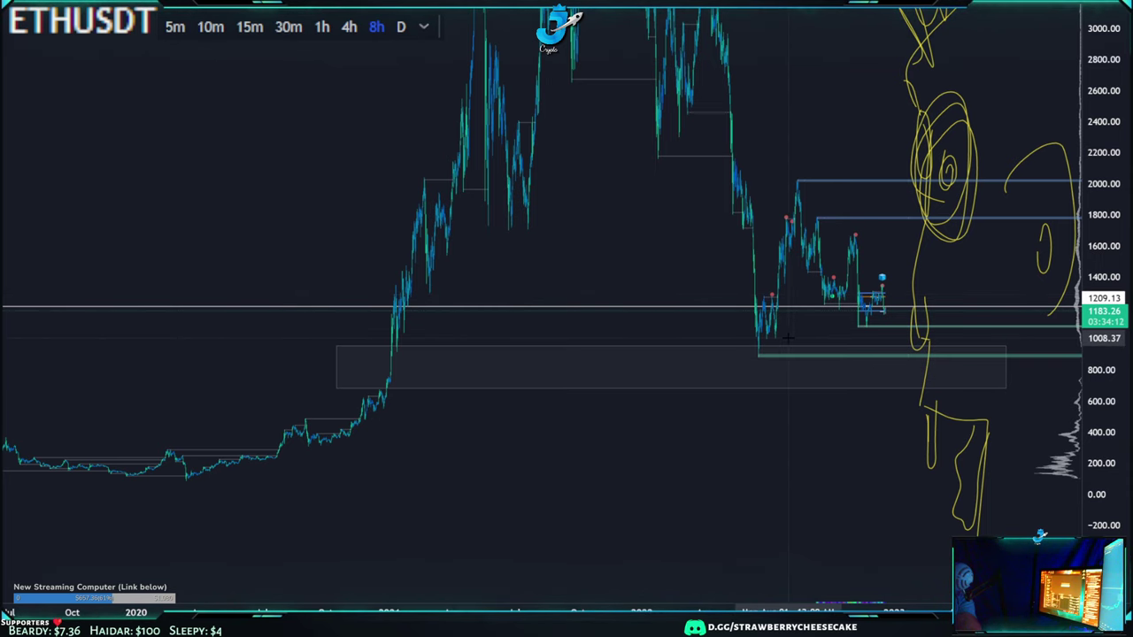
drag(803, 339, 794, 338)
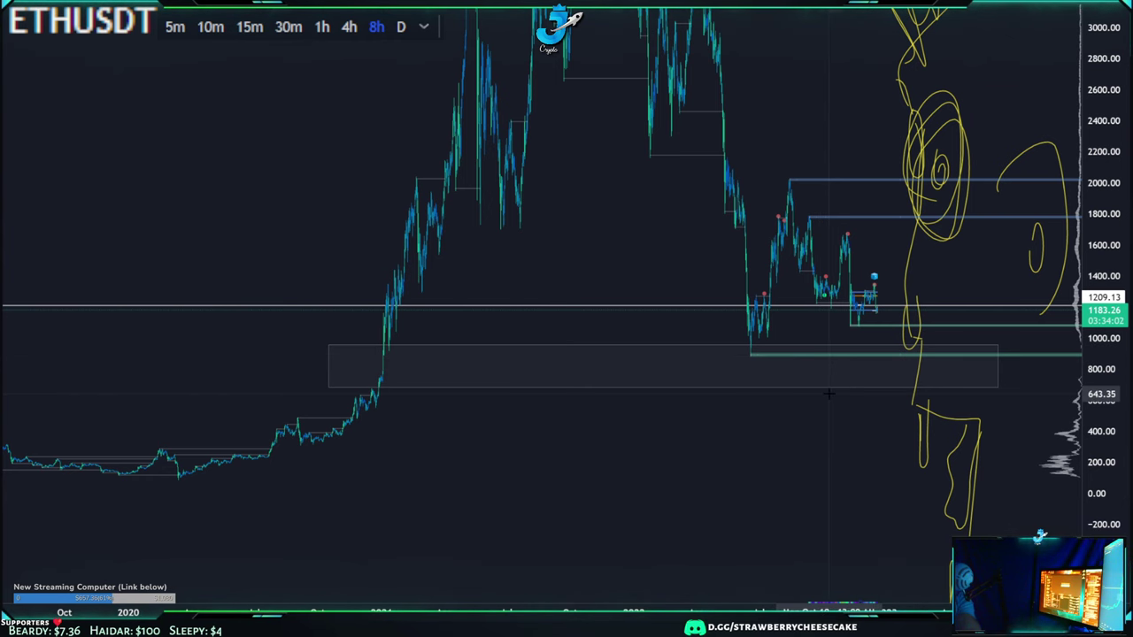
drag(777, 431, 781, 478)
scroll(782, 479, up, 2)
drag(1101, 509, 1102, 230)
drag(866, 258, 953, 123)
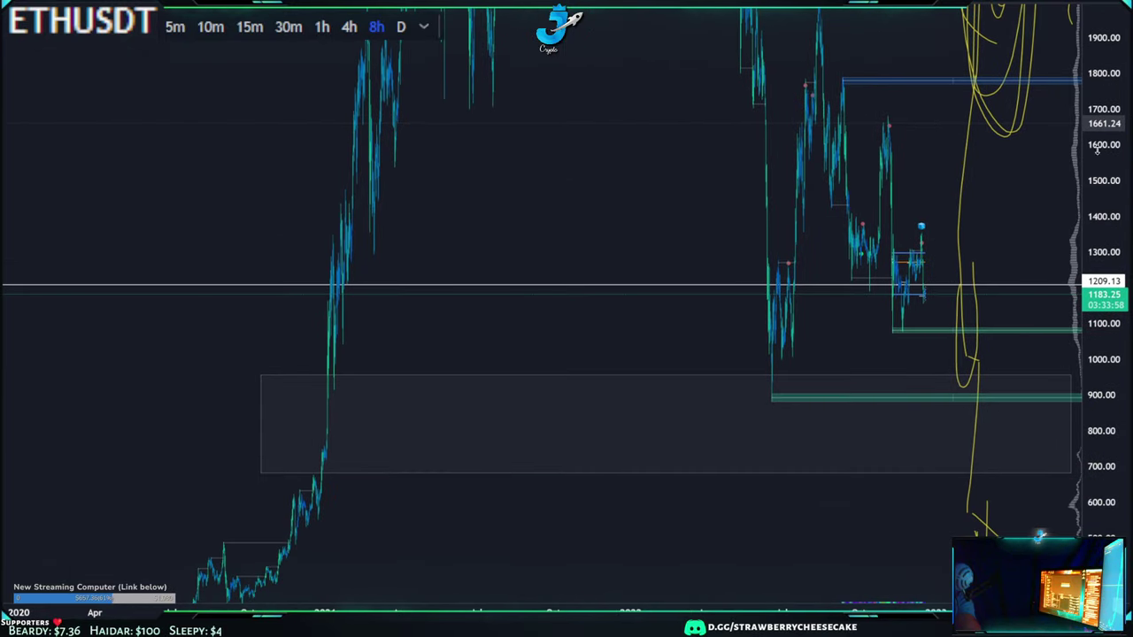
drag(1113, 96, 1067, 403)
scroll(954, 399, up, 4)
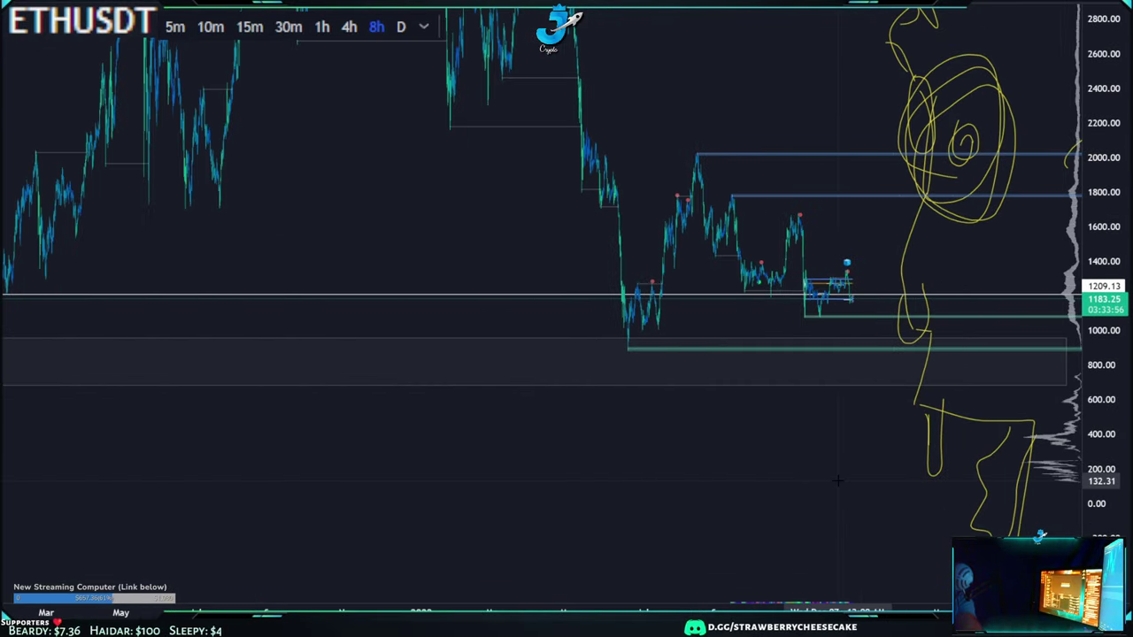
Draw a second rectangle from early June 2022 to February 2023, between about 1150 and 1079
drag(1101, 483, 1099, 18)
scroll(920, 93, up, 3)
drag(908, 105, 935, 117)
scroll(920, 128, up, 3)
drag(891, 154, 895, 165)
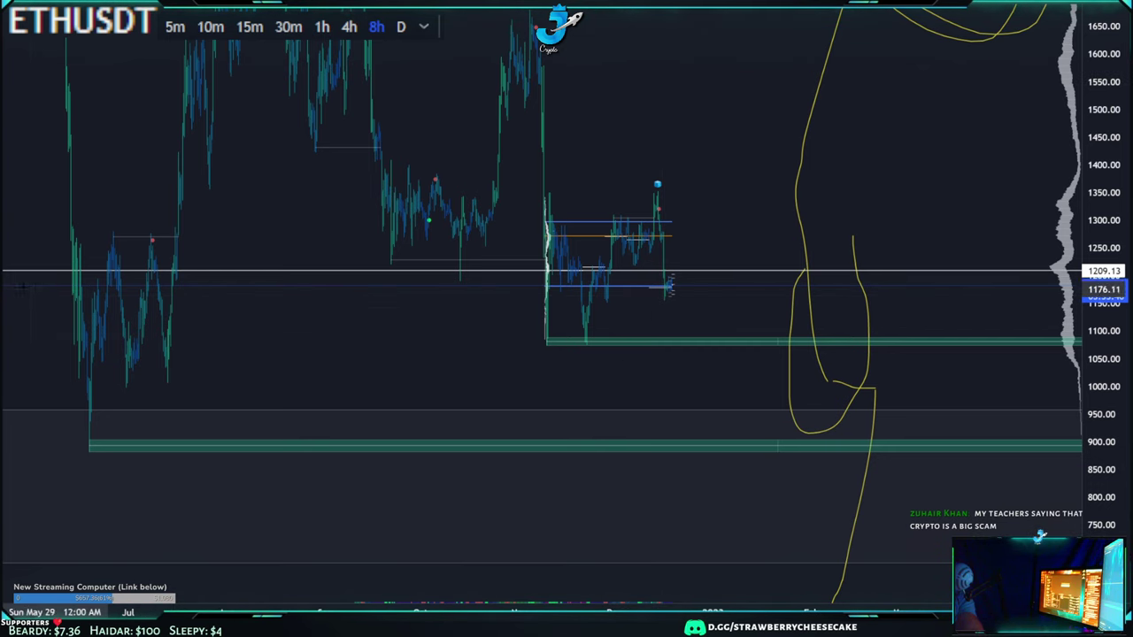
click(34, 285)
click(833, 324)
mouse_move(716, 305)
mouse_down()
mouse_move(711, 314)
mouse_move(725, 299)
mouse_move(728, 312)
mouse_up()
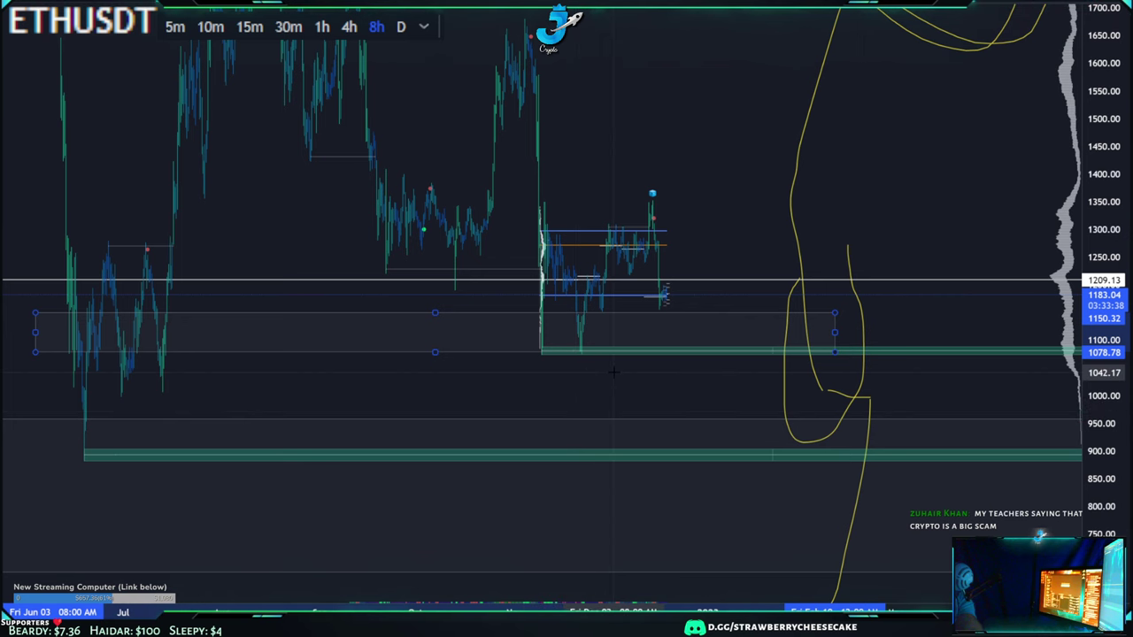
Delete the second rectangle just above the upper green support level
scroll(612, 372, down, 2)
drag(605, 377, 549, 405)
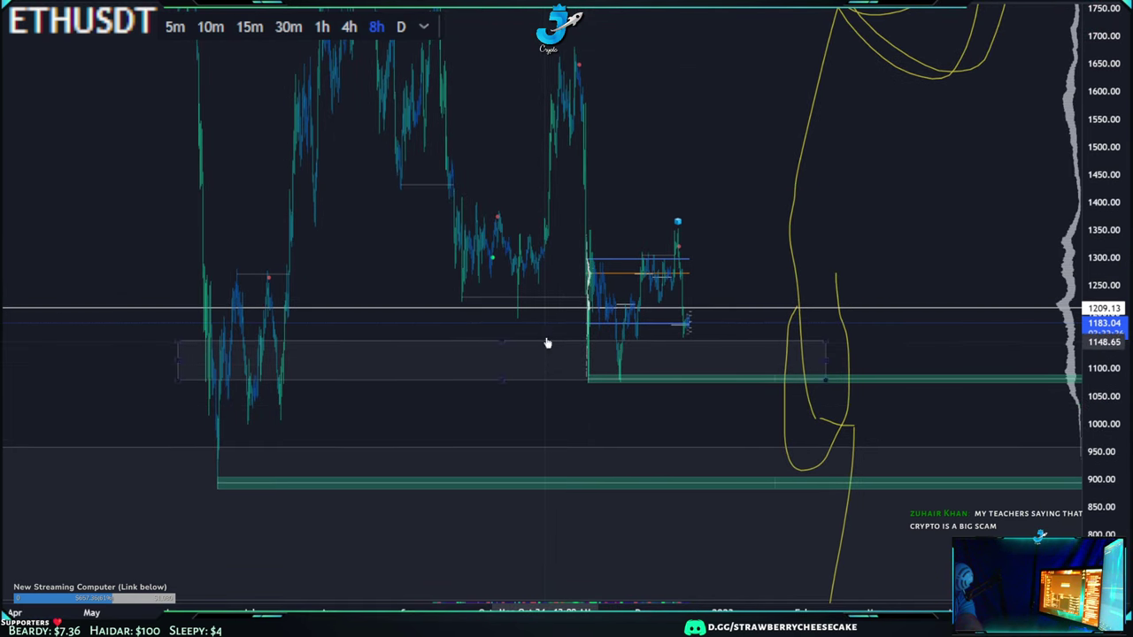
click(553, 346)
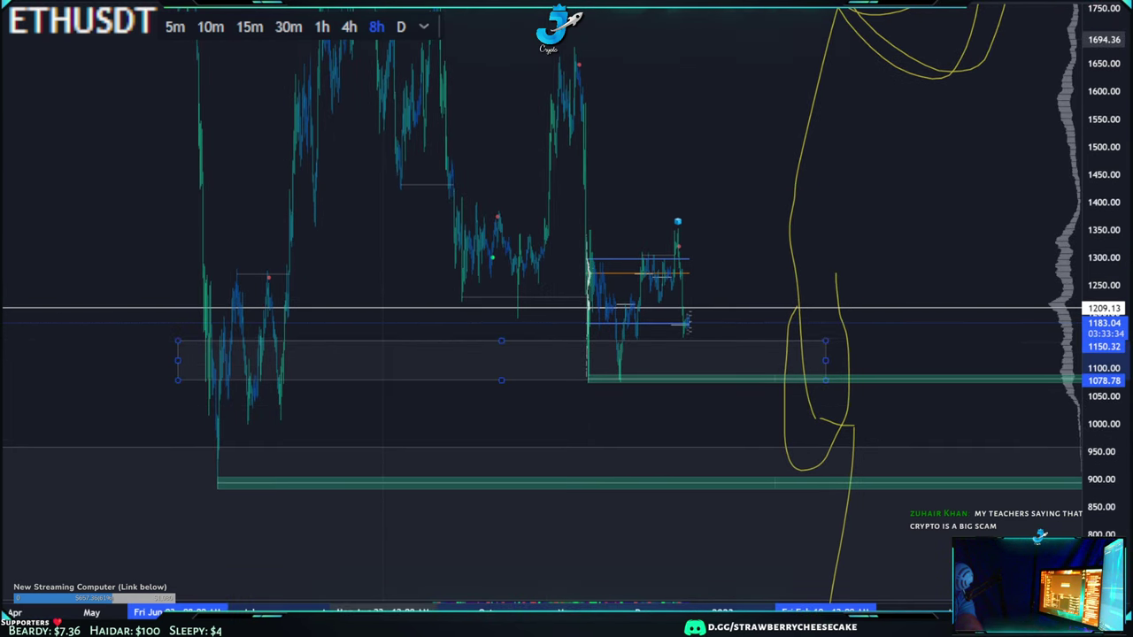
click(367, 20)
Examine the 2022 ETHUSDT price action between the blue resistance levels and the green support levels
drag(742, 117, 900, 119)
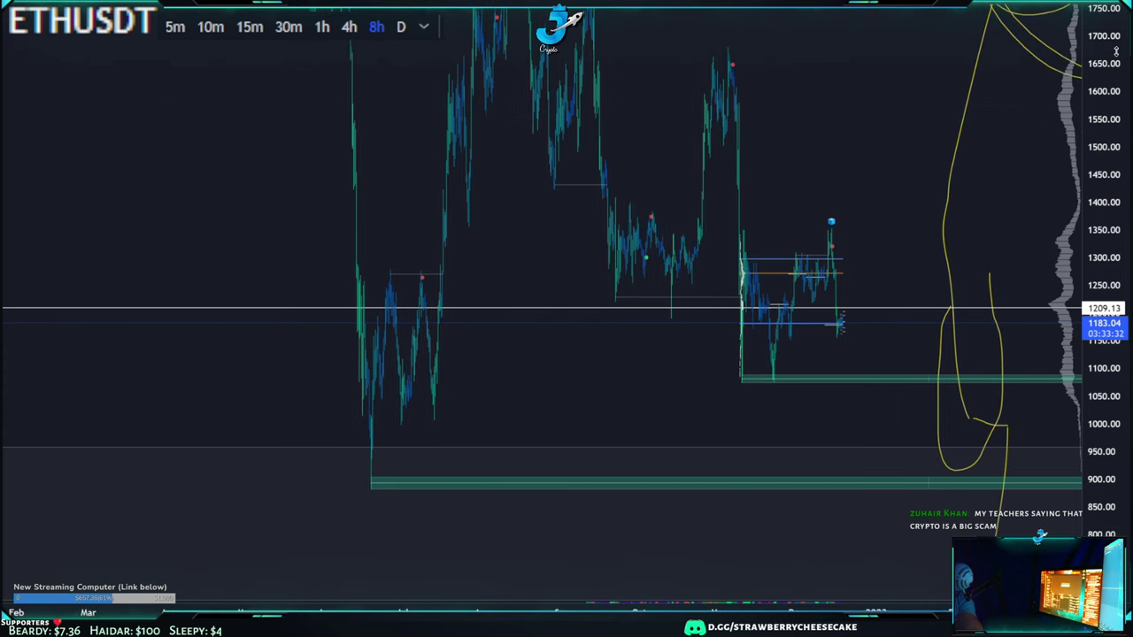
drag(1116, 50, 1113, 321)
drag(892, 192, 859, 217)
scroll(796, 222, down, 3)
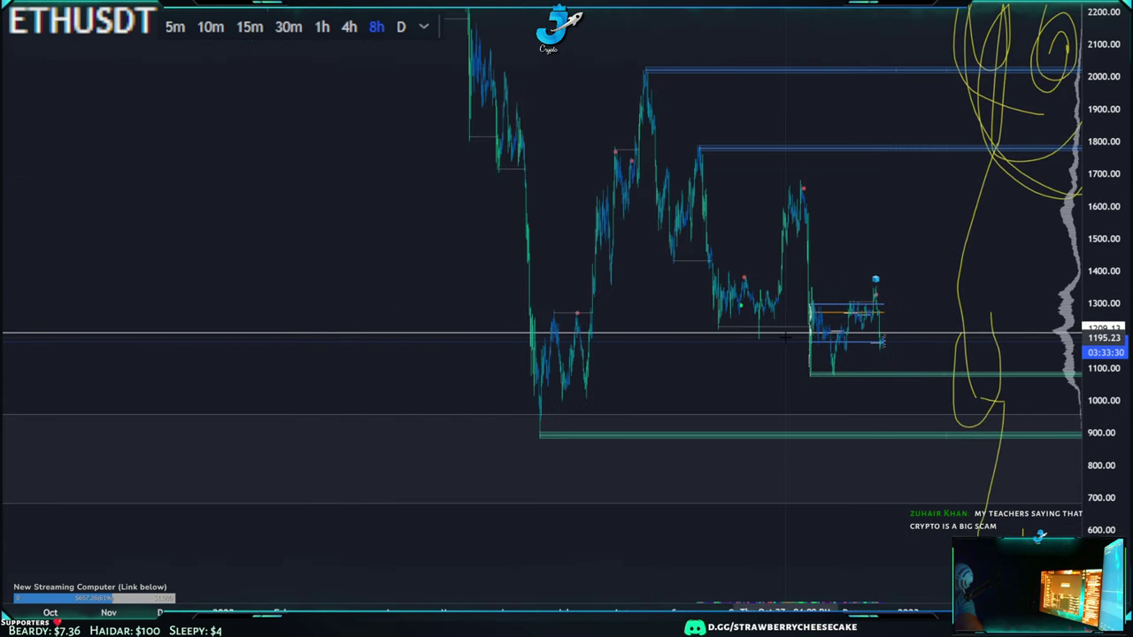
drag(285, 257, 226, 257)
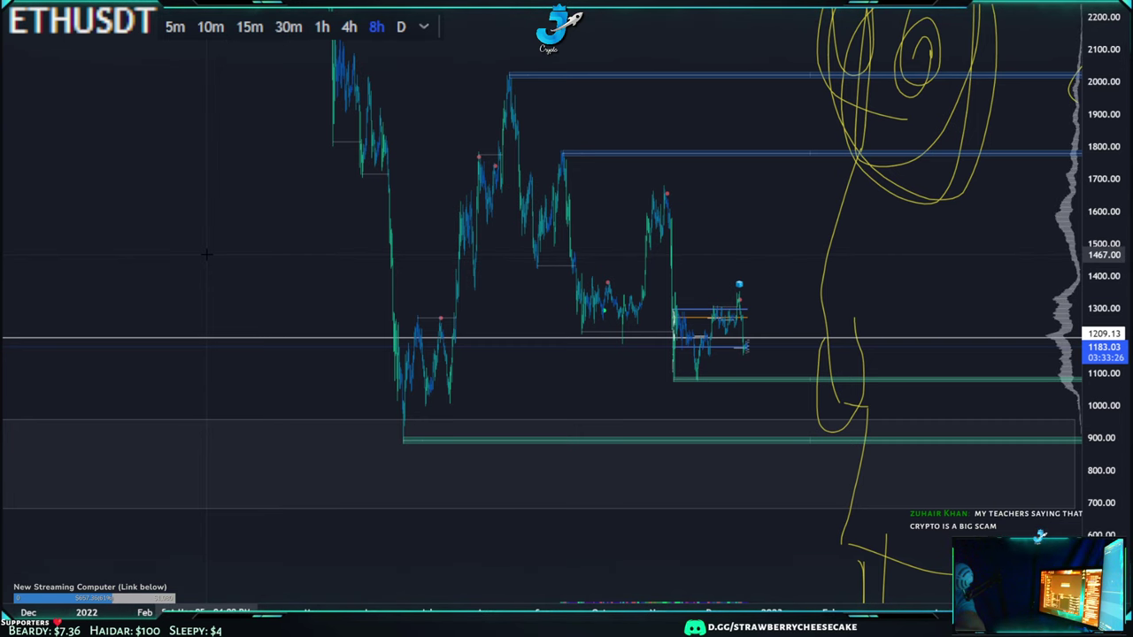
drag(205, 254, 197, 275)
scroll(179, 263, down, 1)
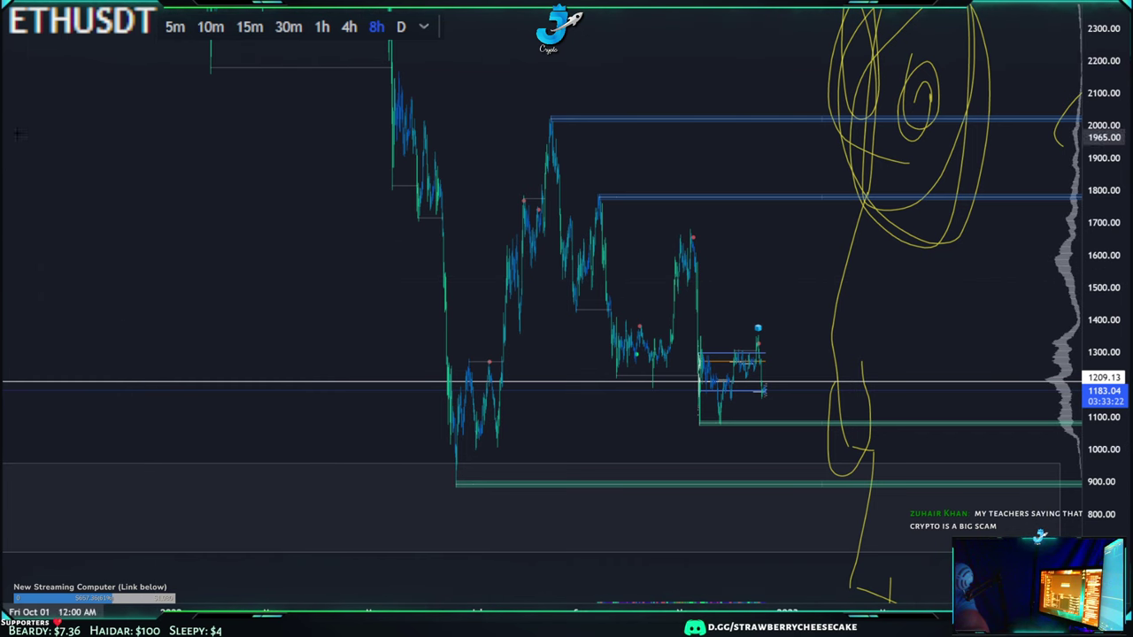
scroll(130, 237, up, 1)
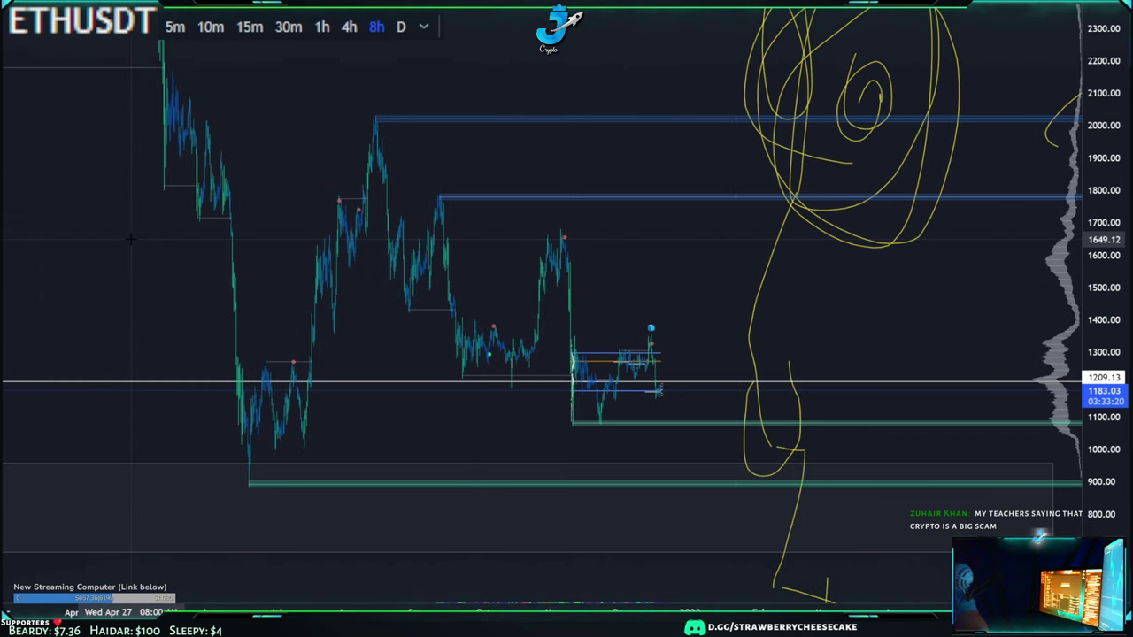
scroll(105, 267, up, 2)
drag(100, 289, 300, 299)
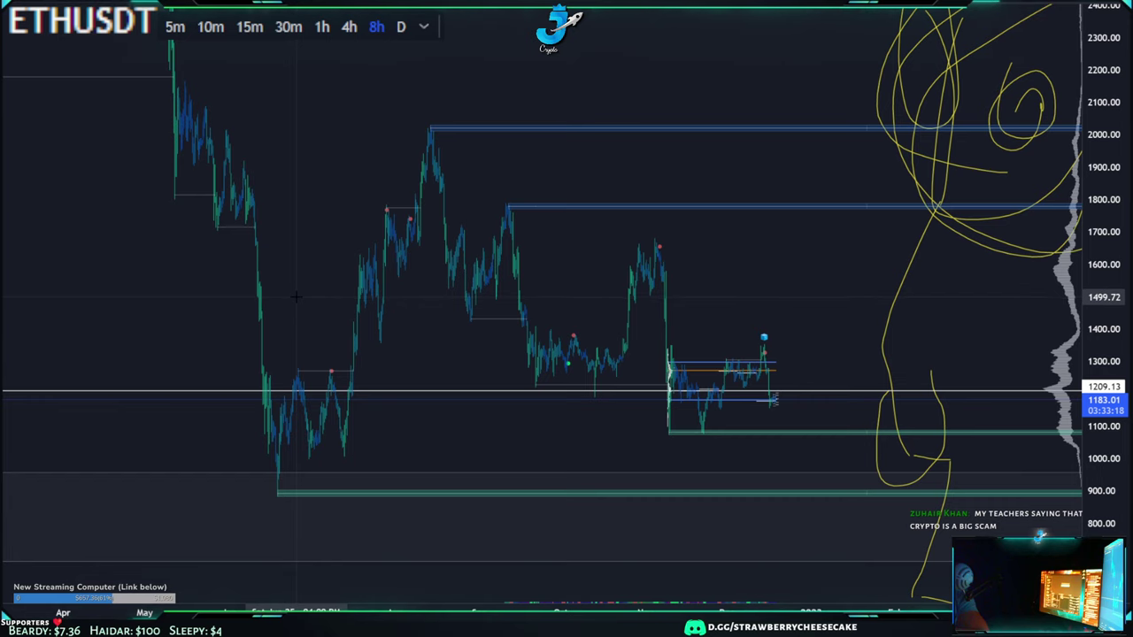
Examine the 8h ETHUSDT lows of June and November 2022 against the two green support levels and the shaded zone
scroll(295, 297, down, 2)
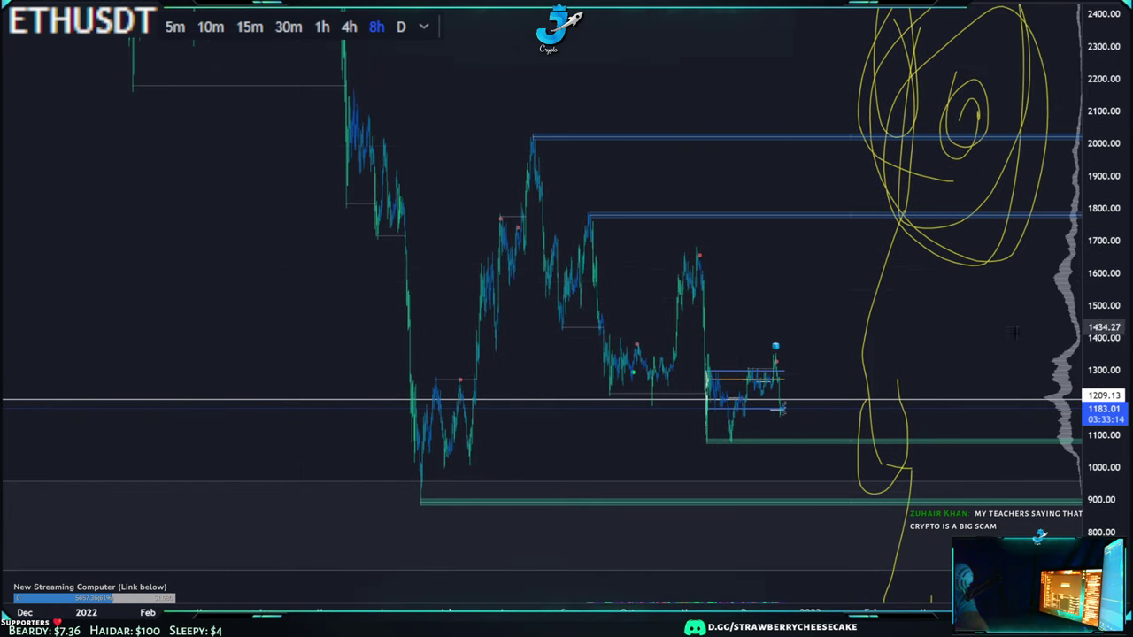
drag(1015, 334, 1024, 369)
scroll(1017, 377, up, 3)
drag(937, 370, 739, 302)
scroll(823, 369, down, 4)
scroll(738, 302, down, 2)
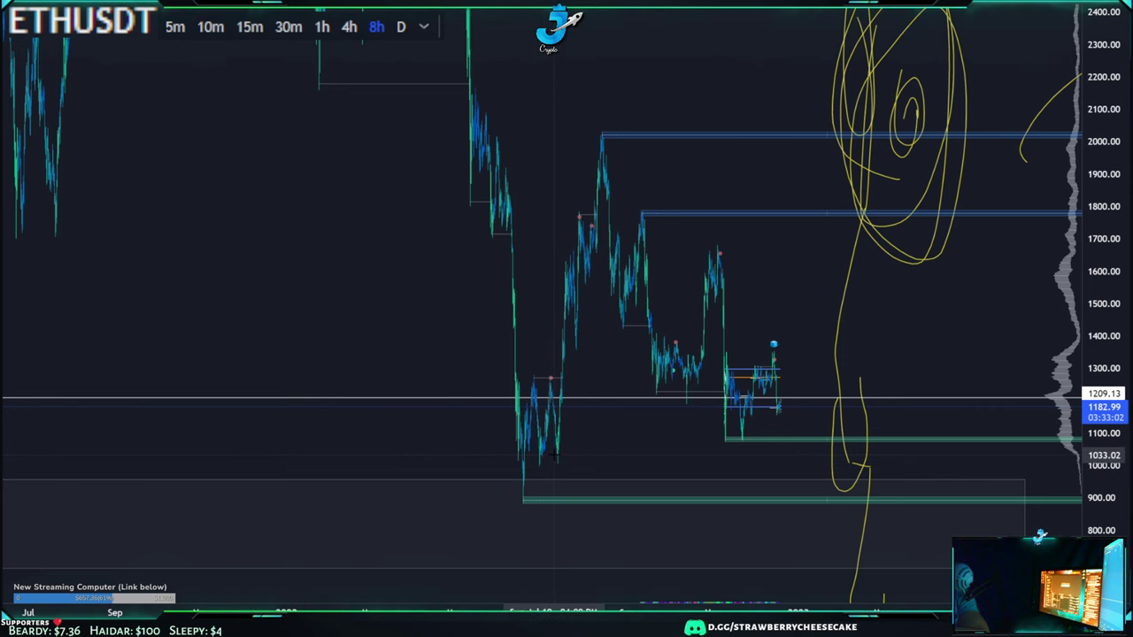
scroll(555, 456, up, 3)
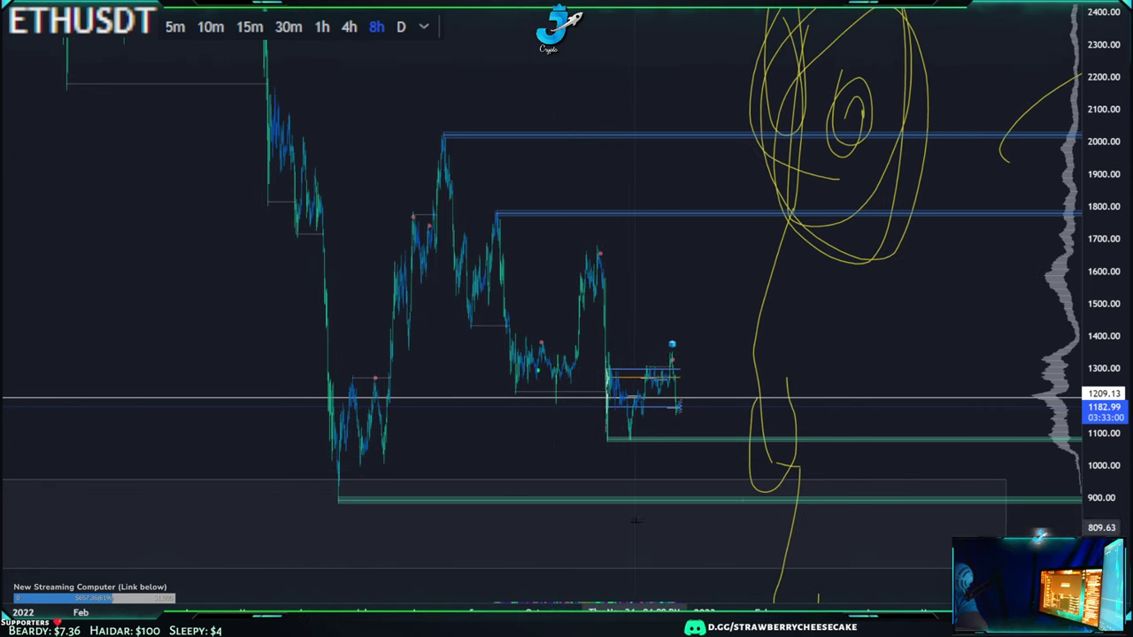
scroll(607, 483, down, 3)
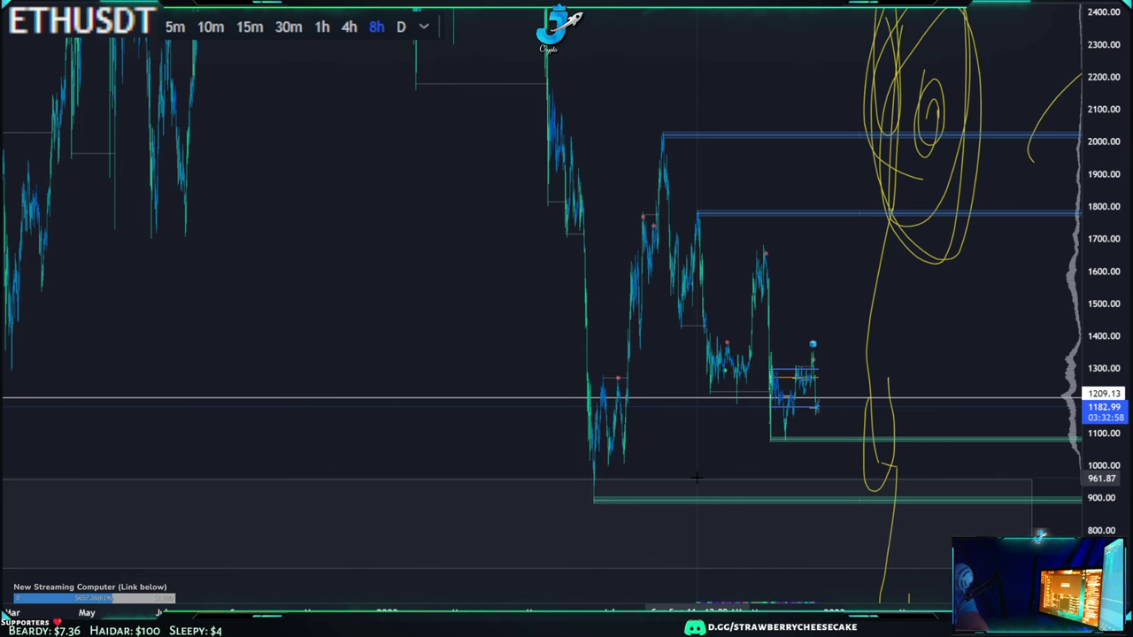
scroll(732, 428, up, 2)
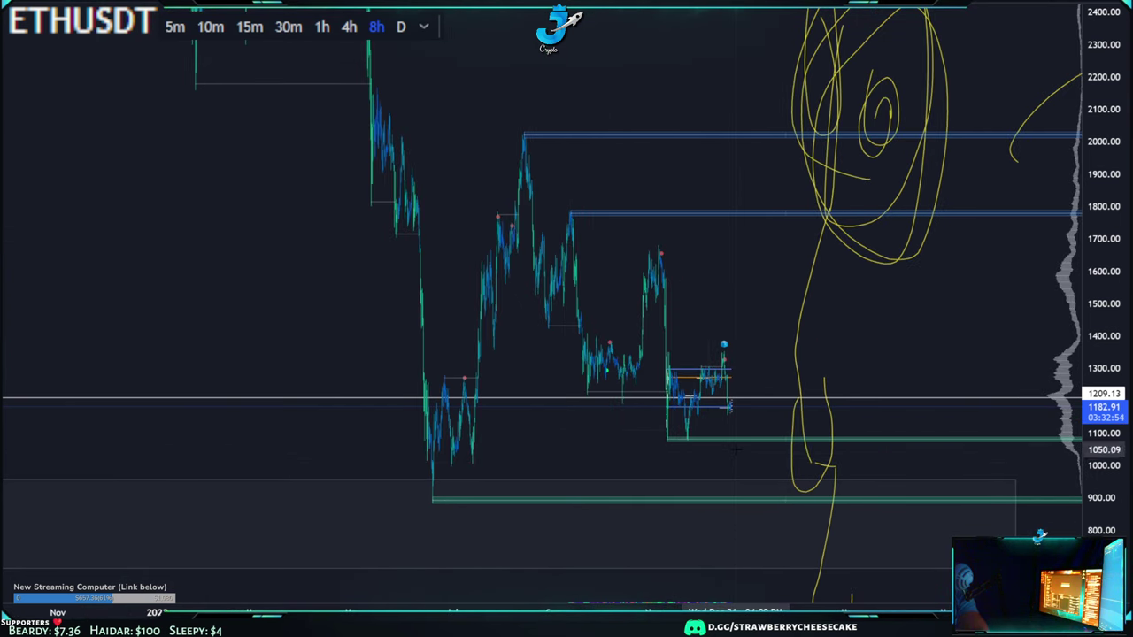
click(4, 84)
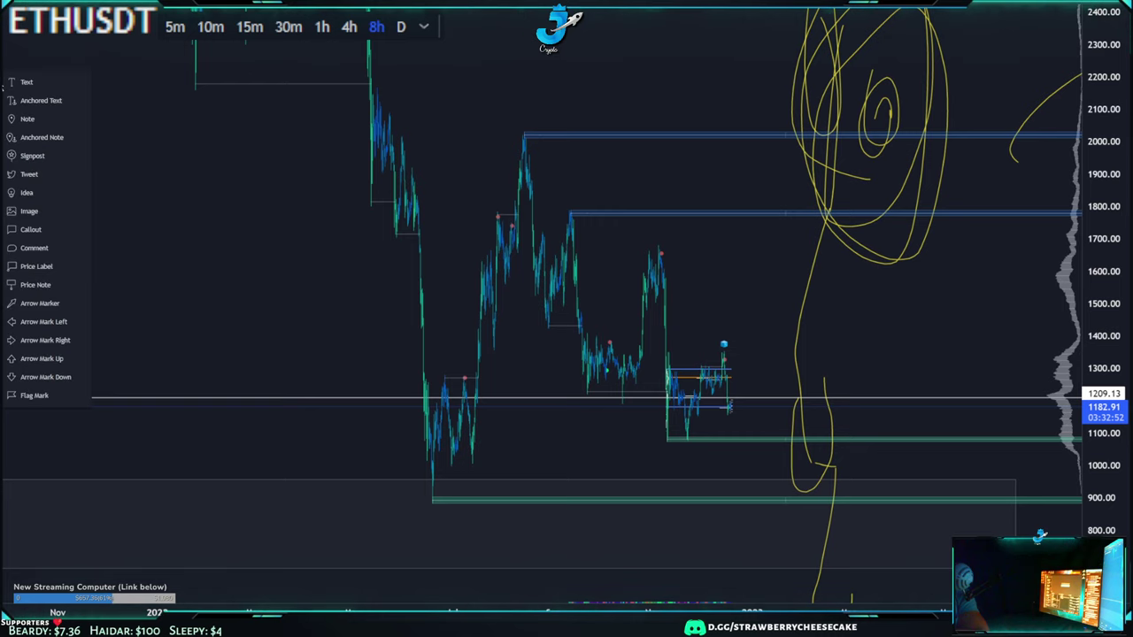
click(4, 67)
click(30, 66)
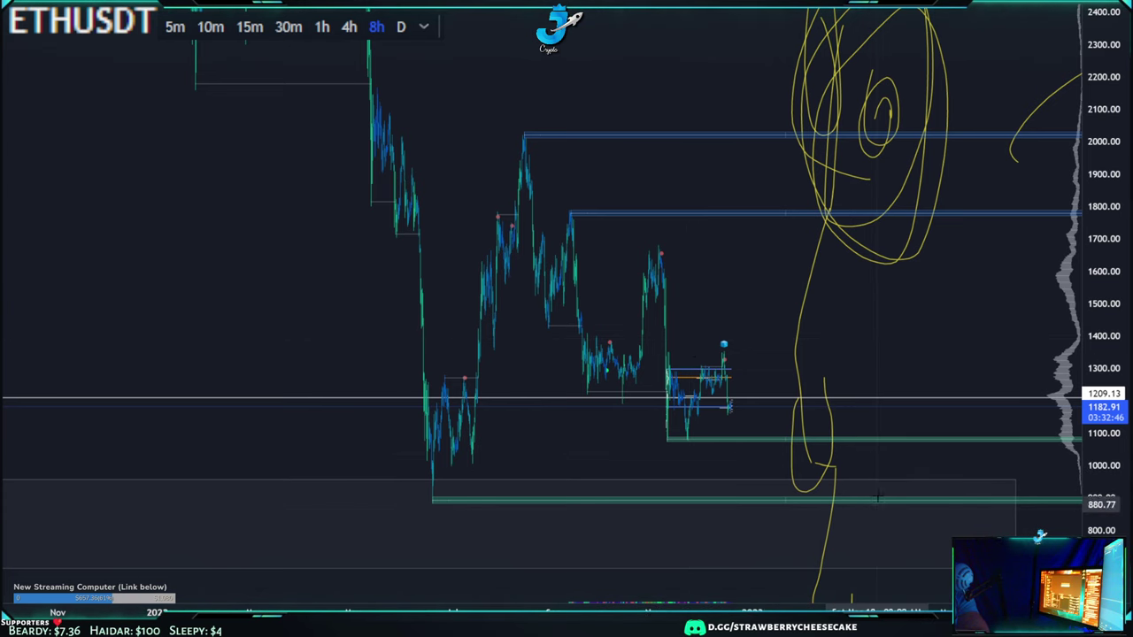
Examine the ETHUSDT decline over a wider price range that includes the entire shaded zone and the yellow sketched path
scroll(916, 429, down, 2)
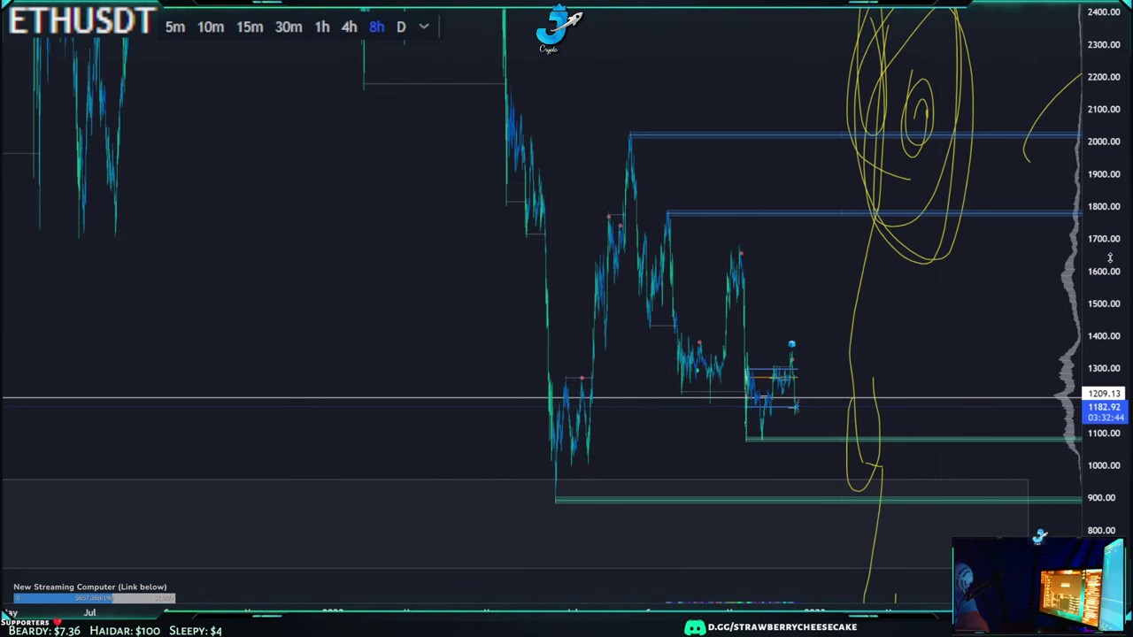
drag(1108, 256, 1108, 376)
scroll(966, 314, up, 4)
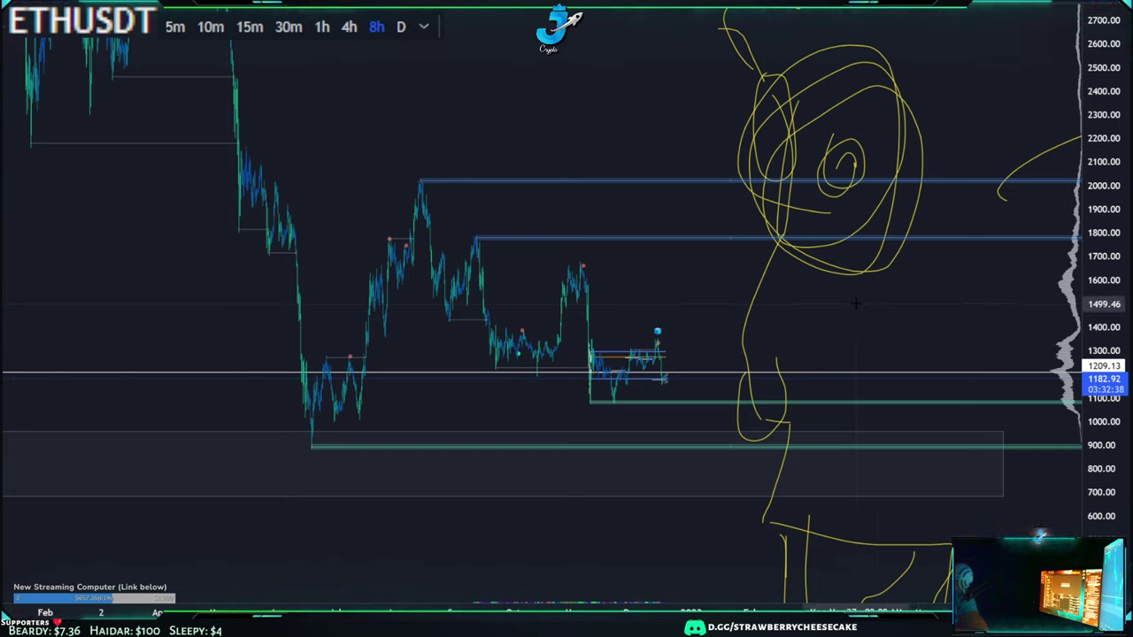
scroll(856, 303, down, 3)
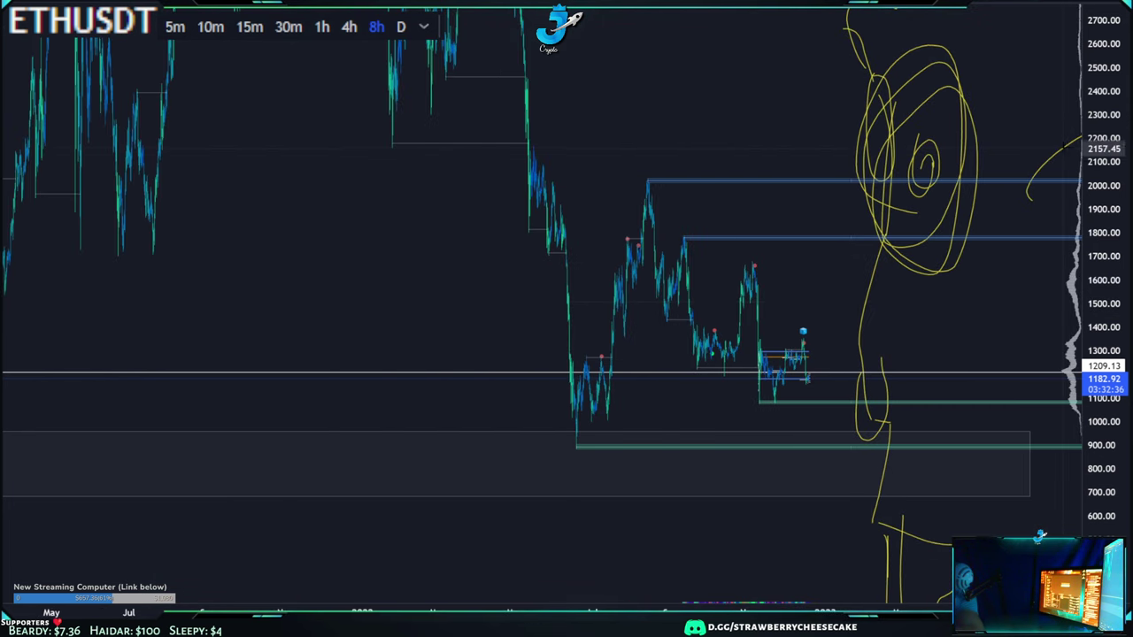
drag(1101, 126, 1098, 220)
scroll(528, 225, up, 2)
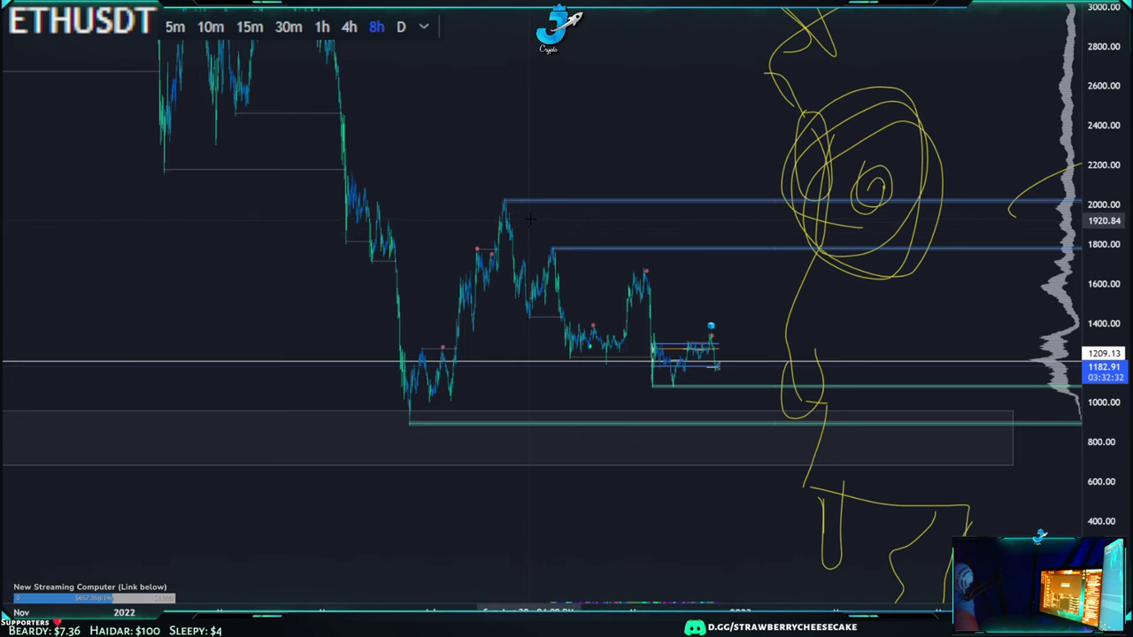
drag(1099, 83, 965, 87)
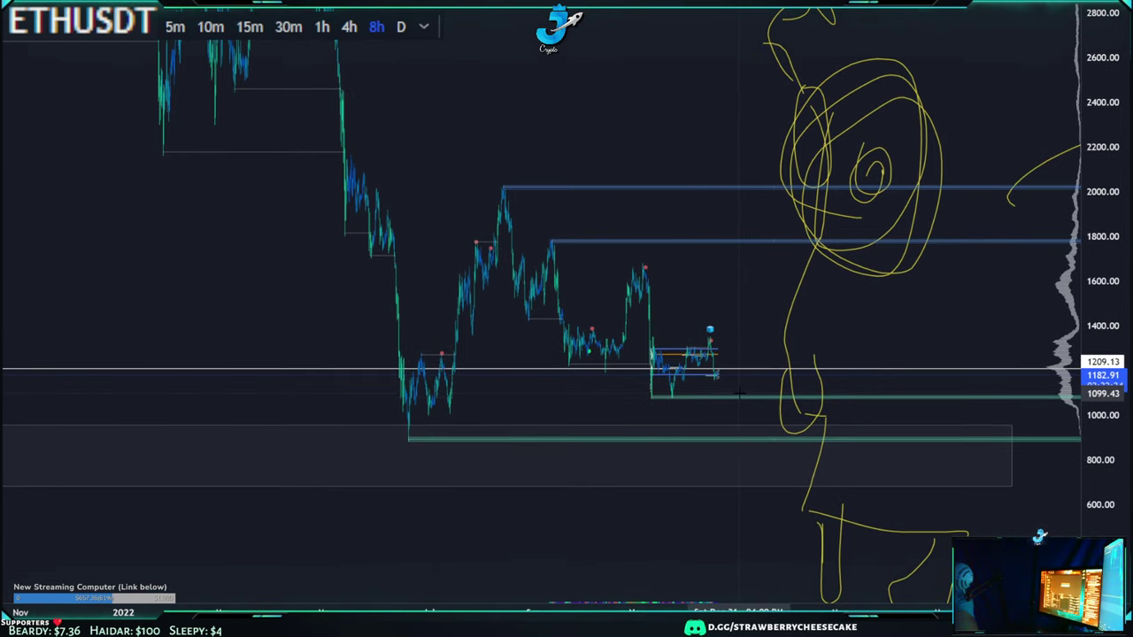
scroll(740, 390, up, 4)
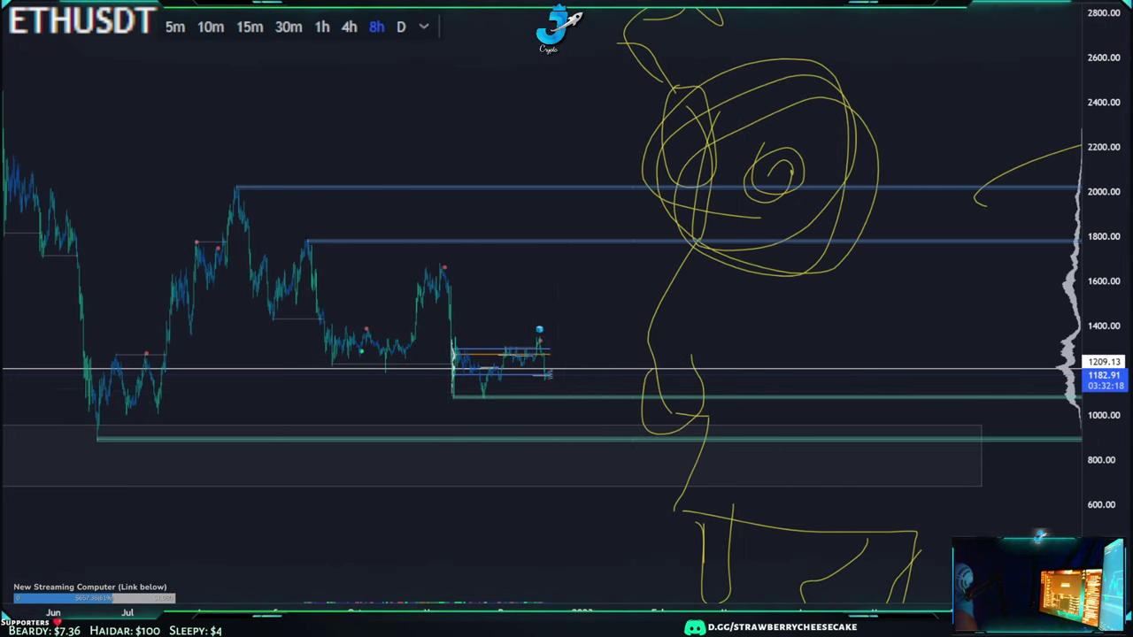
scroll(622, 112, down, 5)
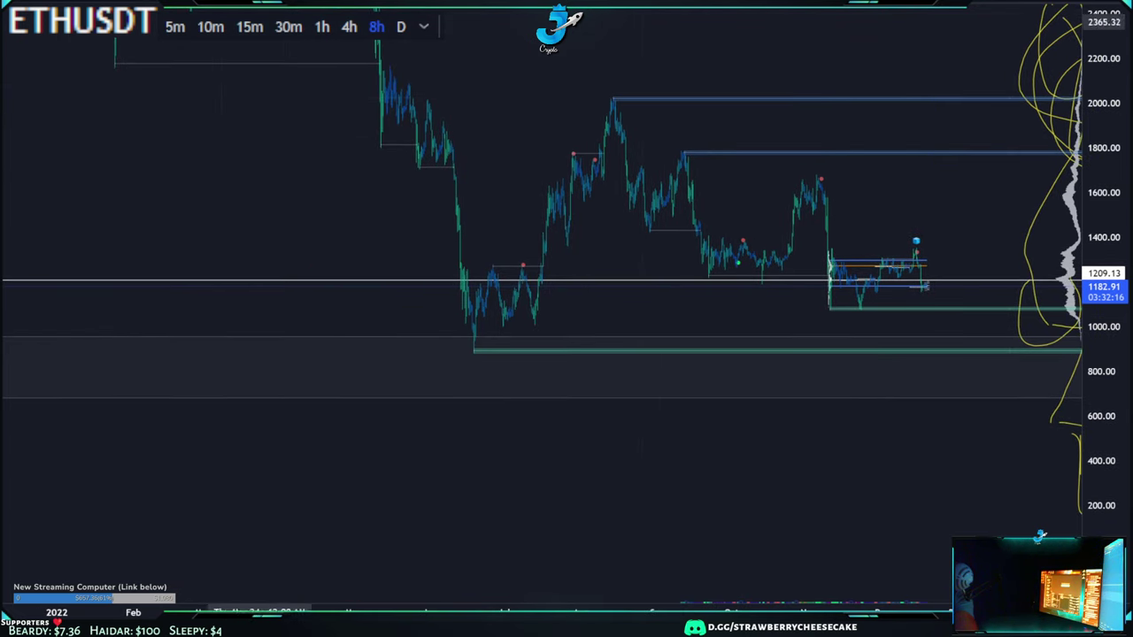
Switch ETHUSDT to the 1h timeframe and frame the November and December 2022 lows near the green support level
click(322, 26)
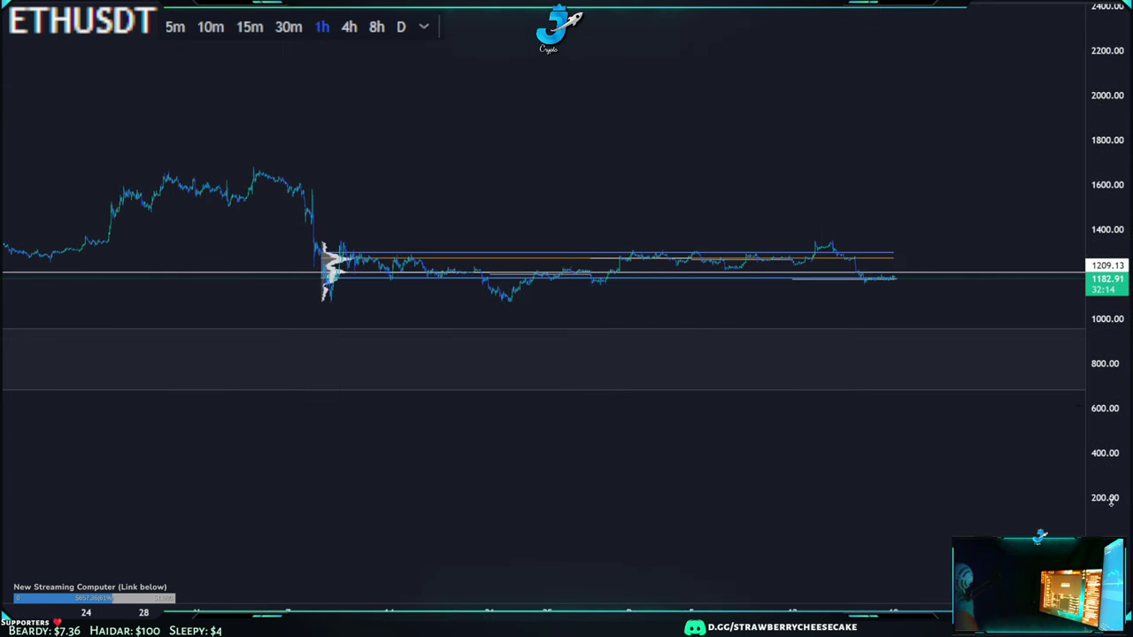
drag(1128, 580, 1122, 27)
scroll(936, 277, down, 3)
drag(911, 297, 844, 484)
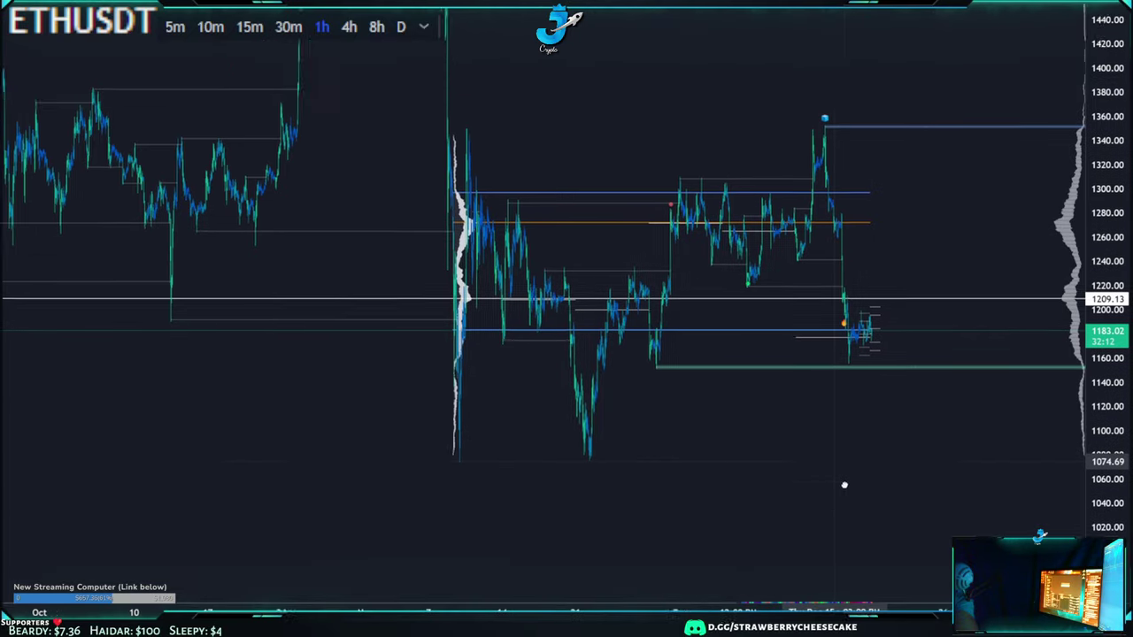
drag(1125, 500, 1121, 295)
drag(962, 437, 982, 207)
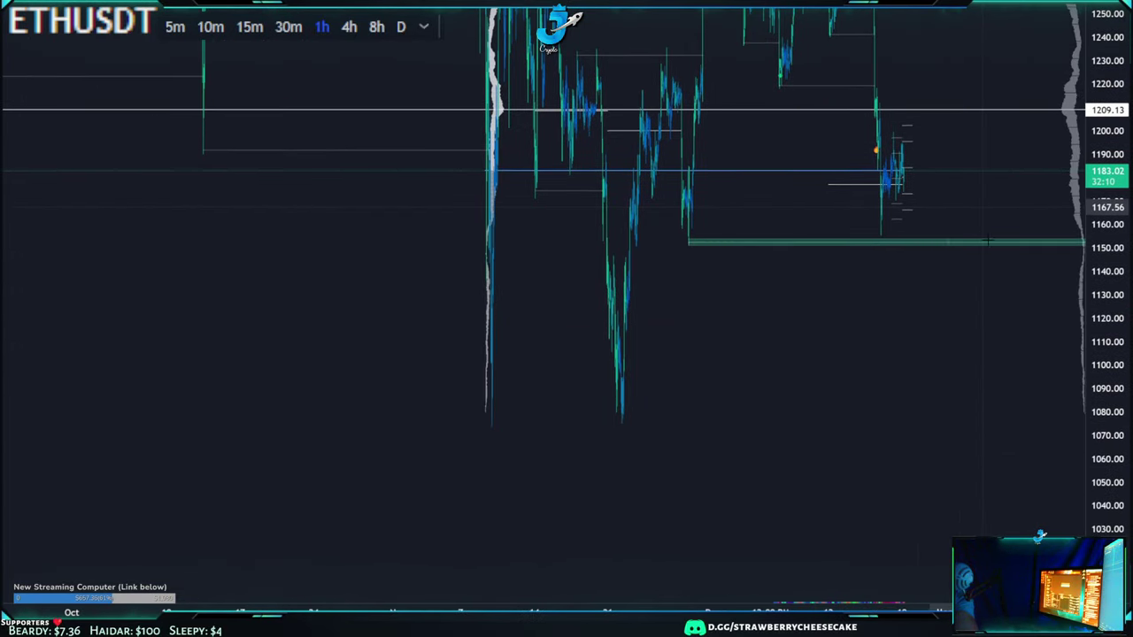
scroll(983, 207, up, 3)
drag(834, 400, 644, 431)
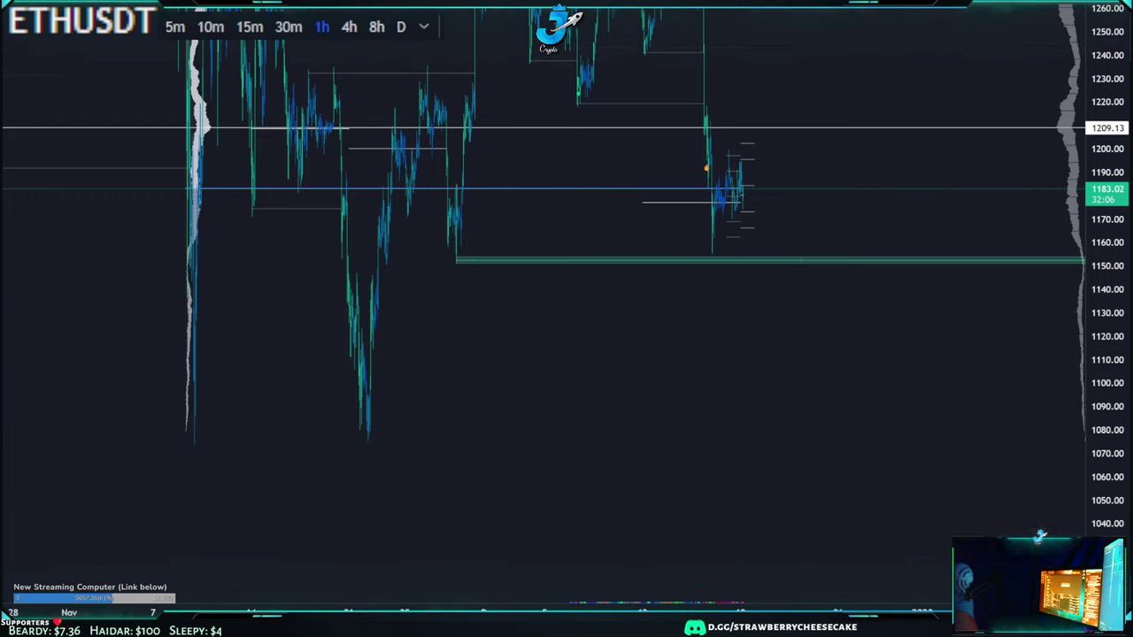
Draw a slightly rising trend line beneath the two November lows, from about 1072.5 on November 7 to about 1082
click(160, 447)
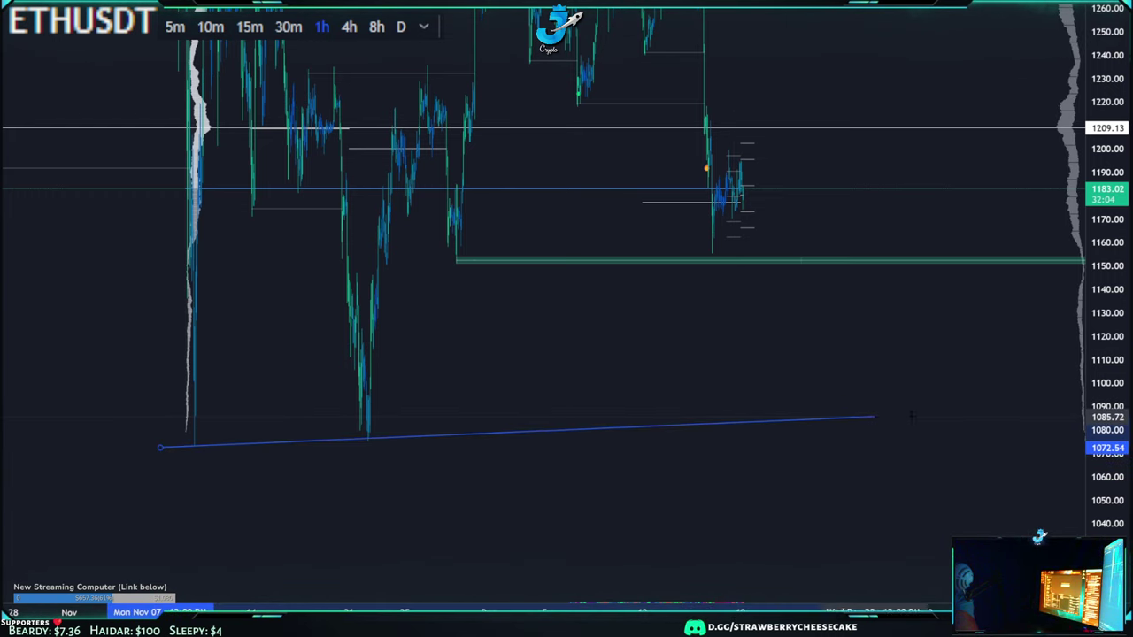
click(1005, 437)
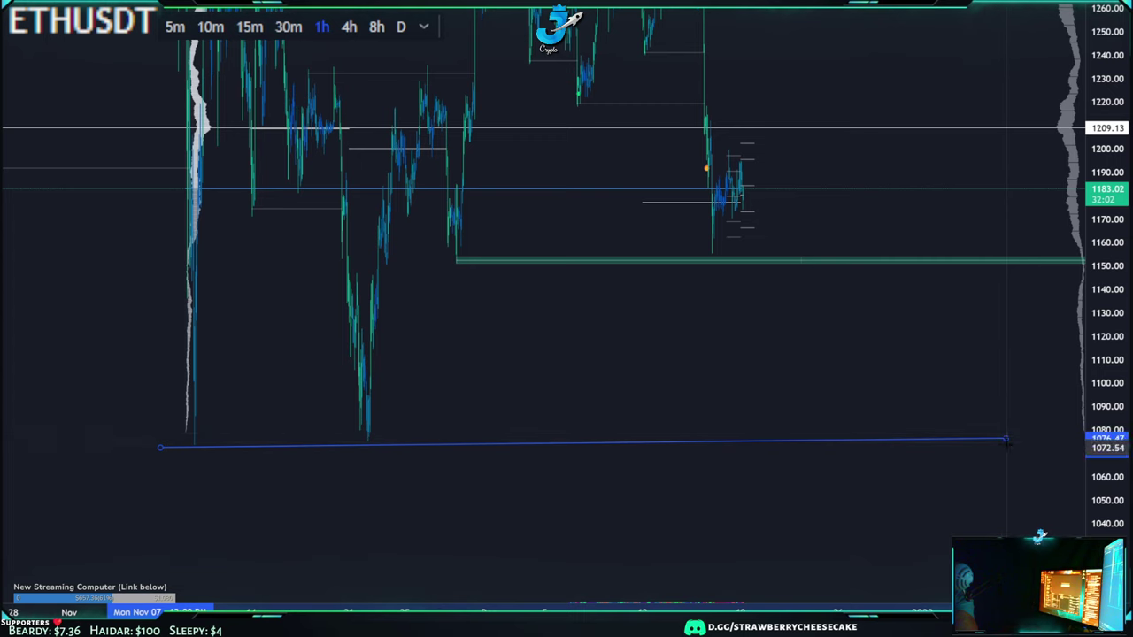
drag(1005, 436, 1003, 426)
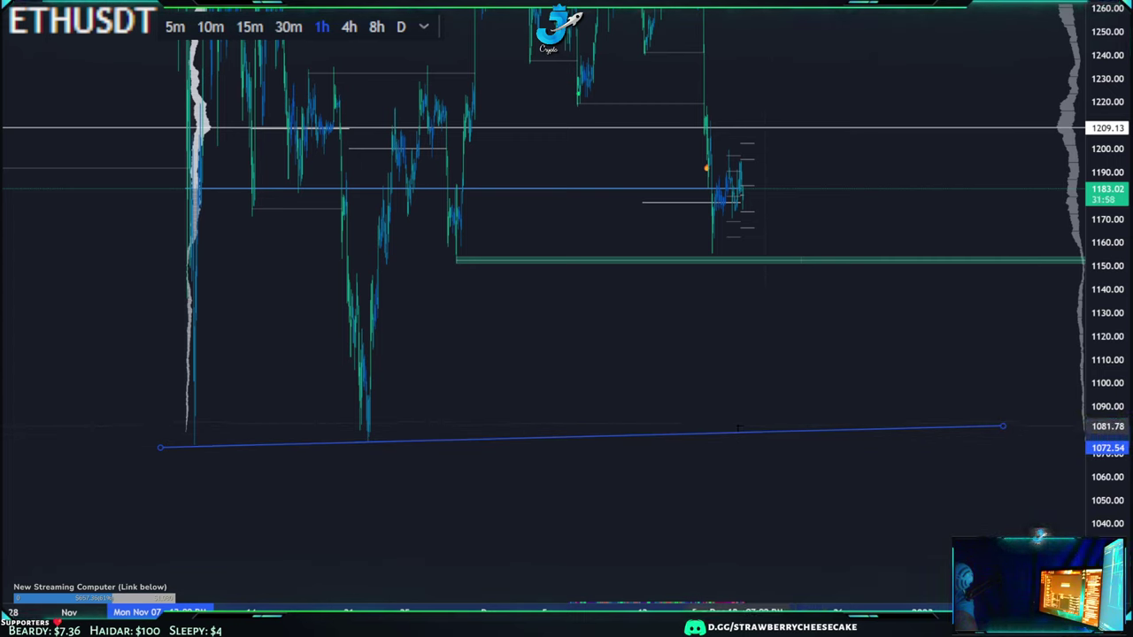
key(Escape)
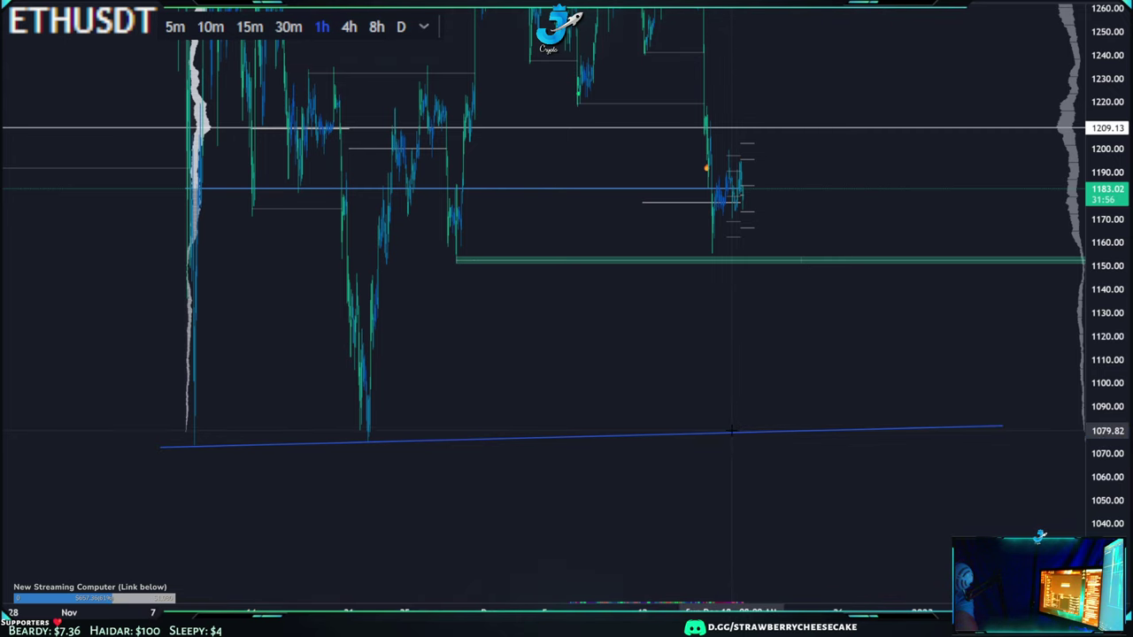
drag(538, 388, 704, 385)
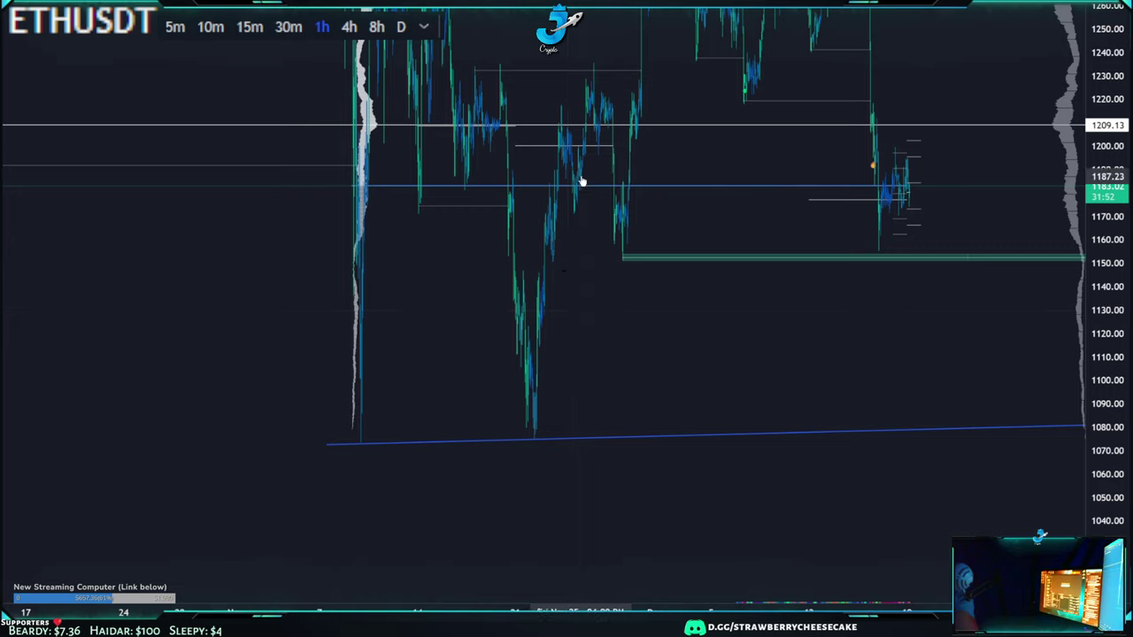
drag(882, 338, 689, 426)
scroll(938, 381, up, 5)
scroll(690, 425, down, 5)
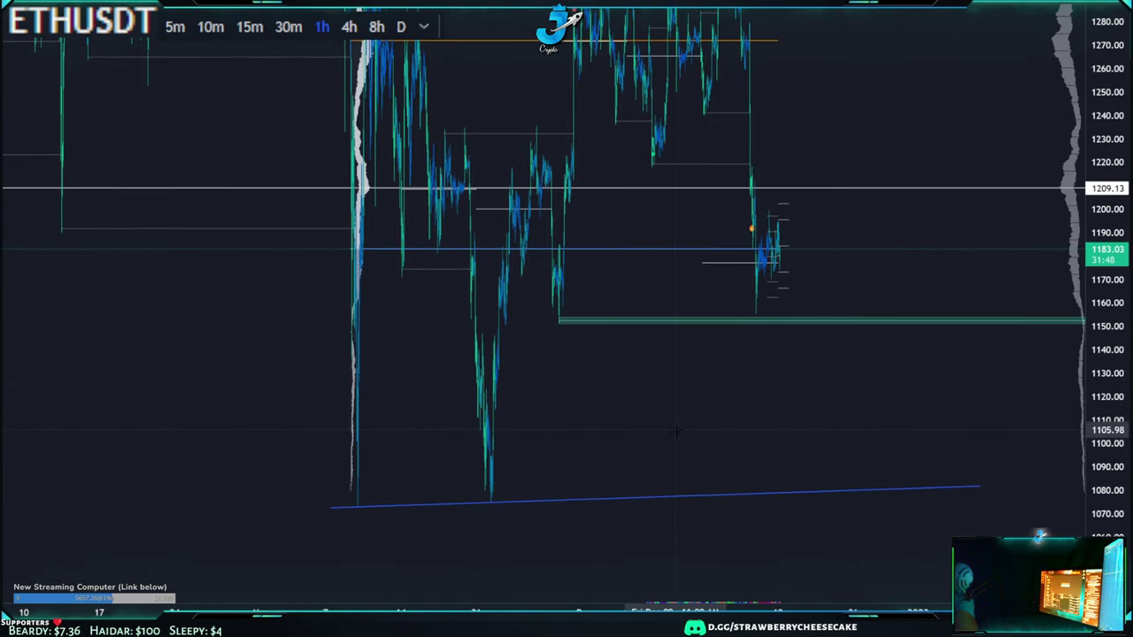
click(2, 34)
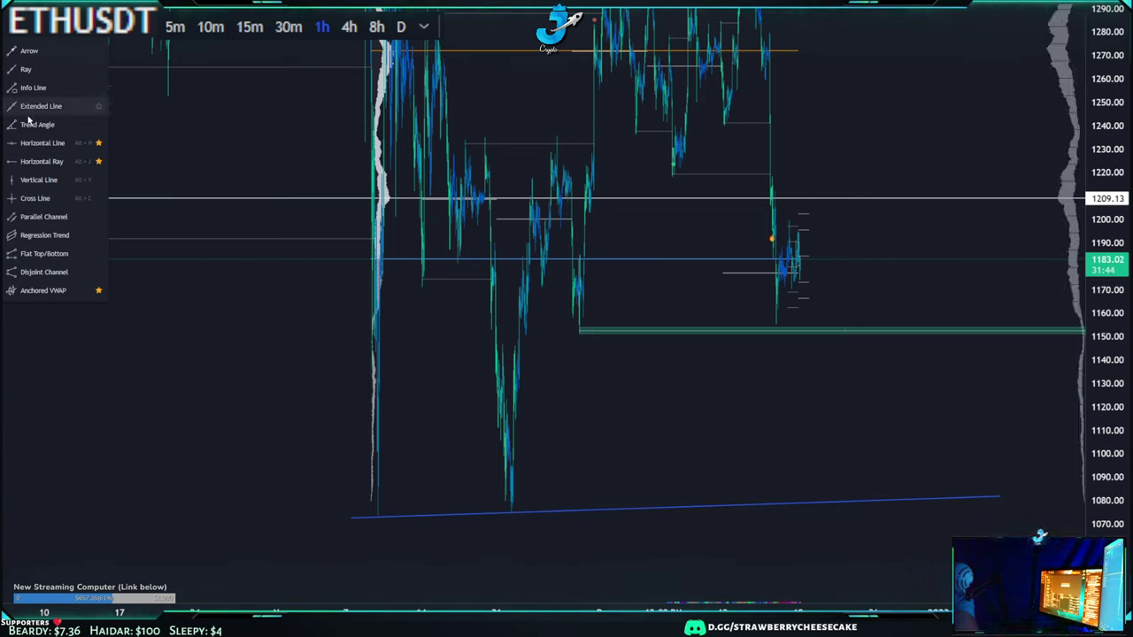
click(30, 162)
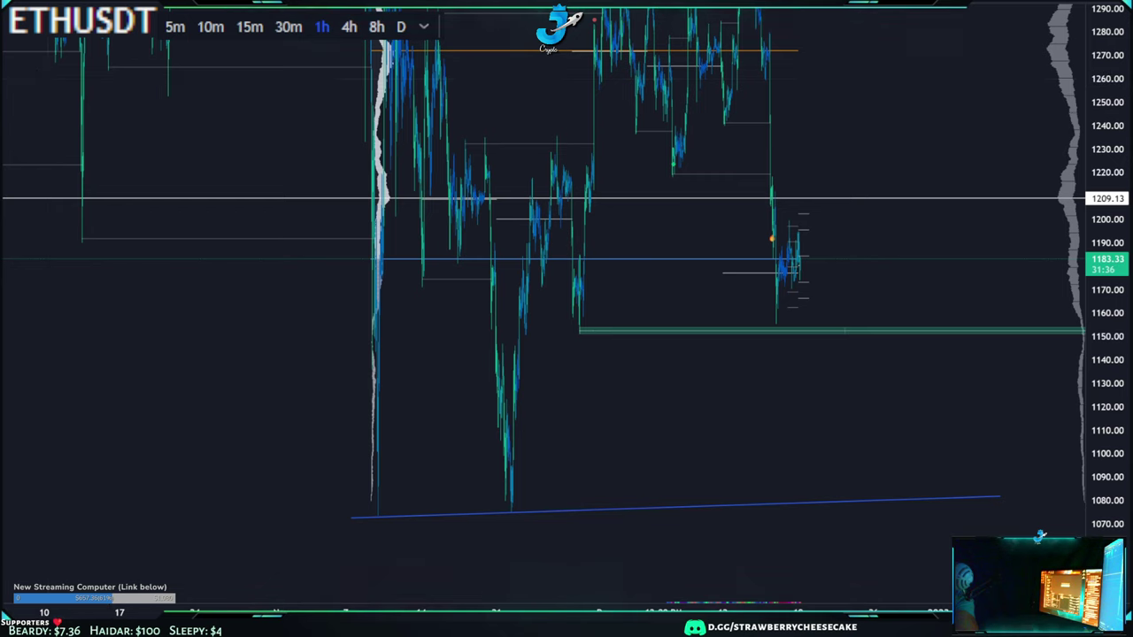
Adjust the Filter % input of the +J - Dream Suite indicator to show pivot levels over a wider price range
click(89, 33)
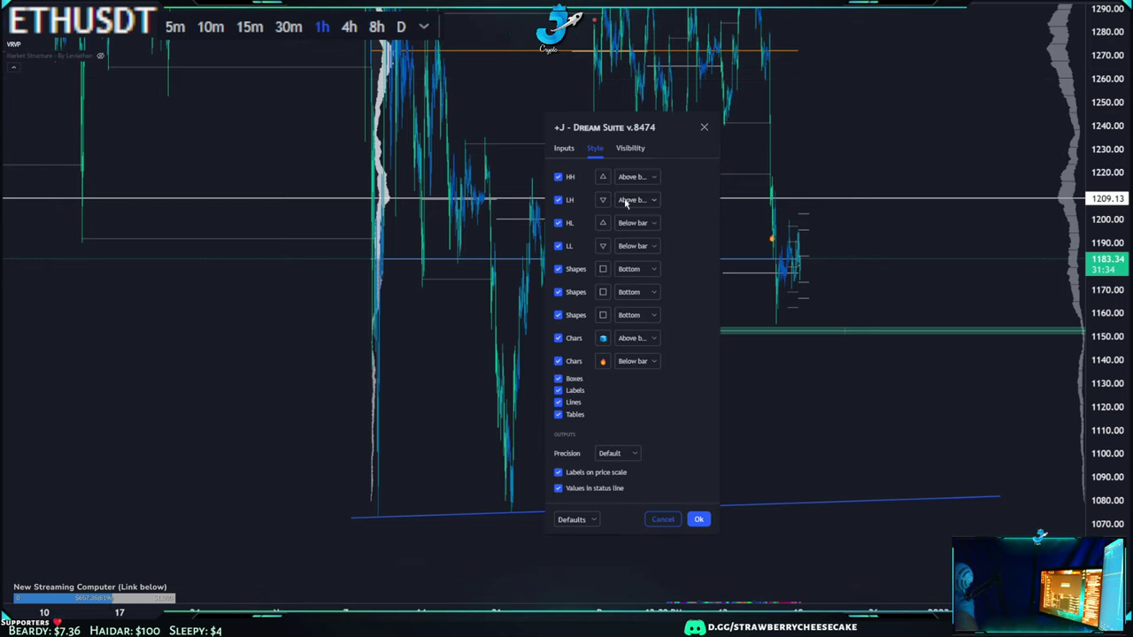
click(559, 149)
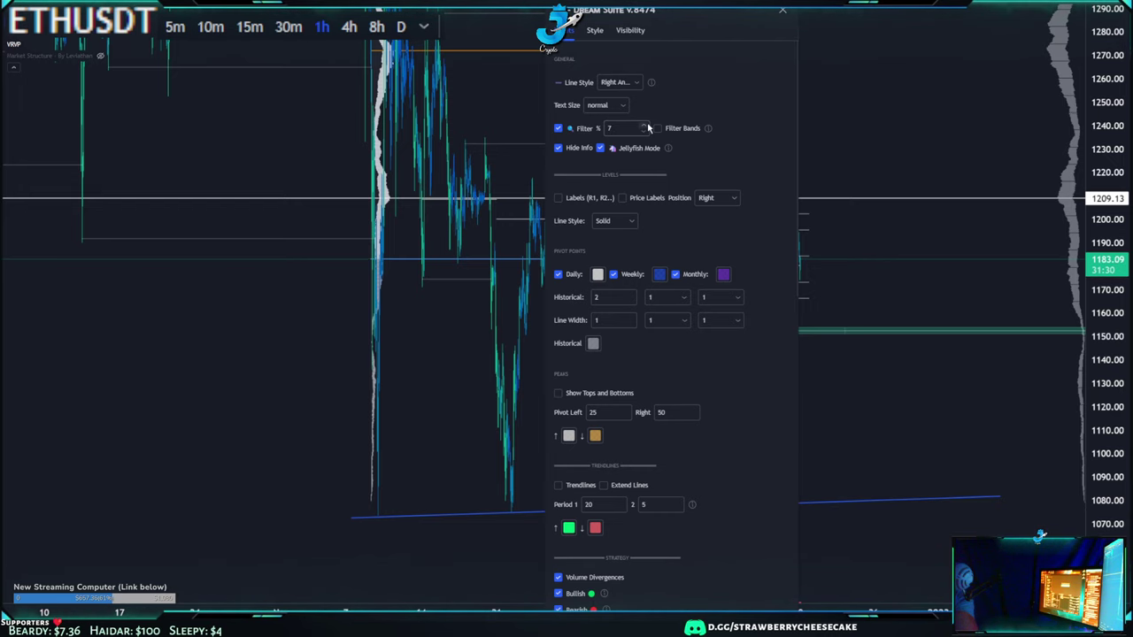
key(Escape)
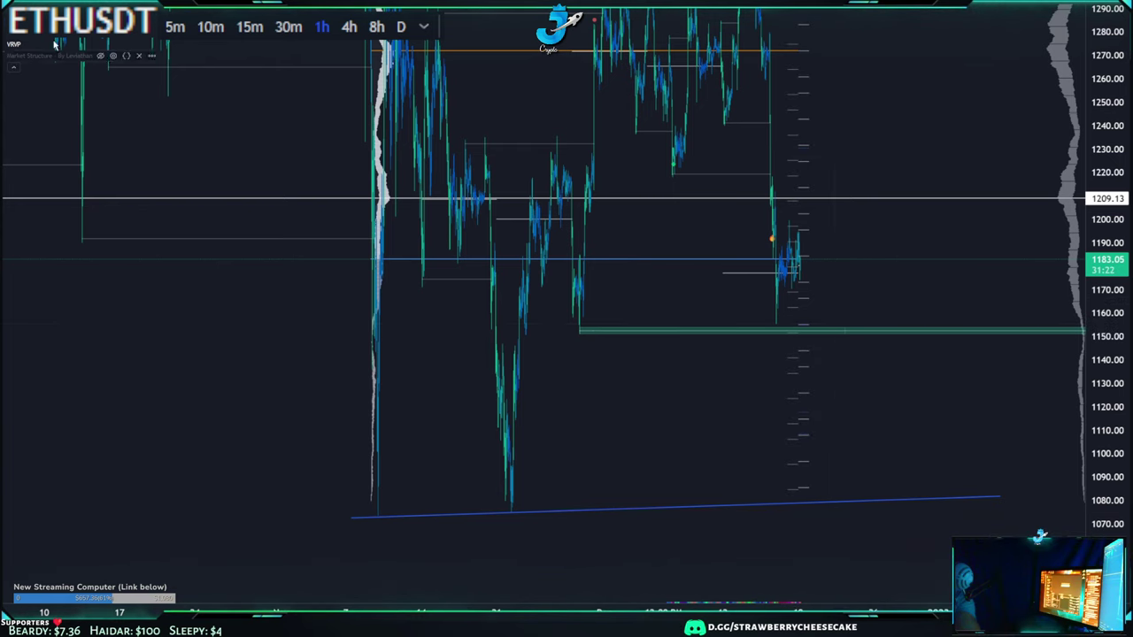
Draw a thin rectangle just above the green support level, between about 1162 and 1155, from the latest candles into January 2023
click(4, 41)
click(4, 69)
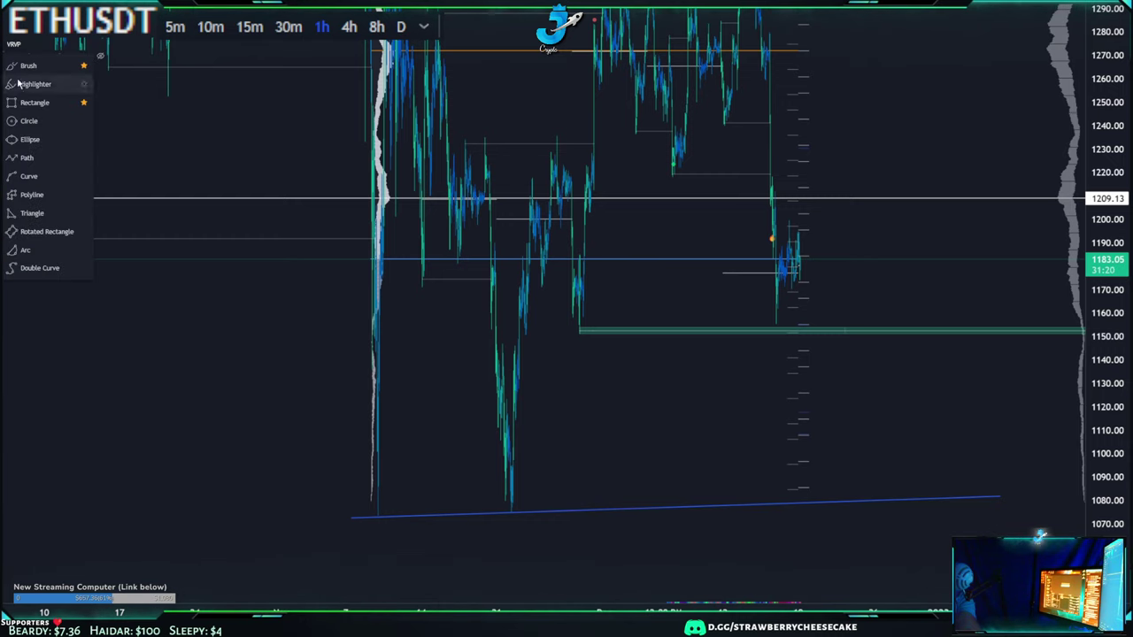
click(30, 104)
mouse_move(800, 314)
mouse_down()
mouse_move(1042, 345)
mouse_move(1041, 328)
mouse_move(1076, 324)
mouse_up()
drag(940, 314, 854, 280)
click(954, 276)
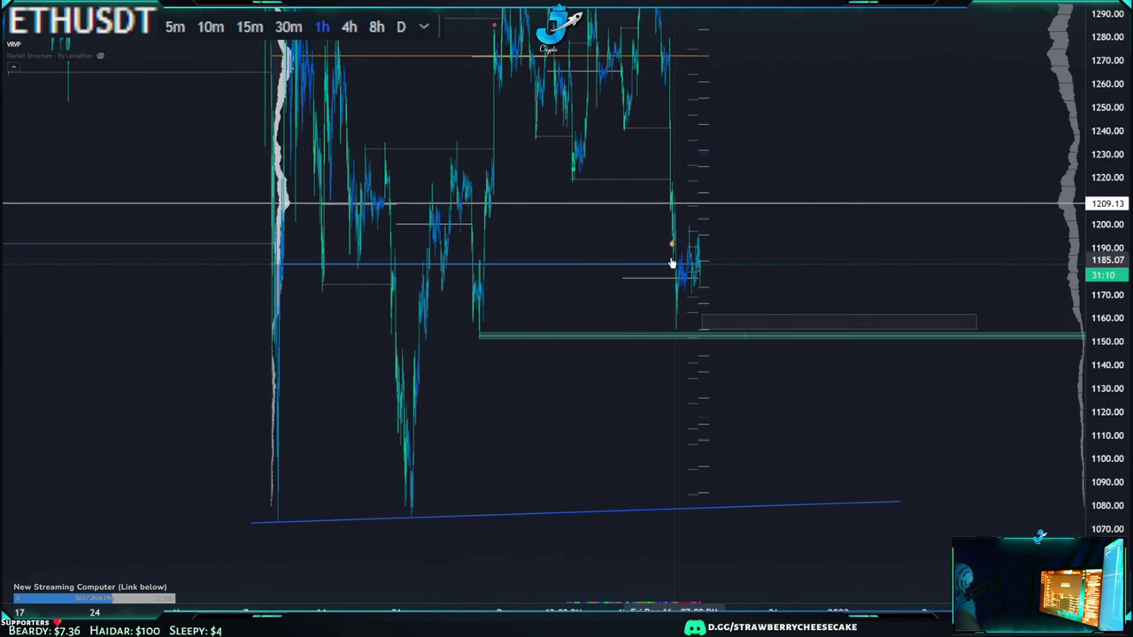
Examine the 1h price structure from the blue resistance near 1350 down to the small rectangle and the rising trend line
drag(800, 313, 836, 370)
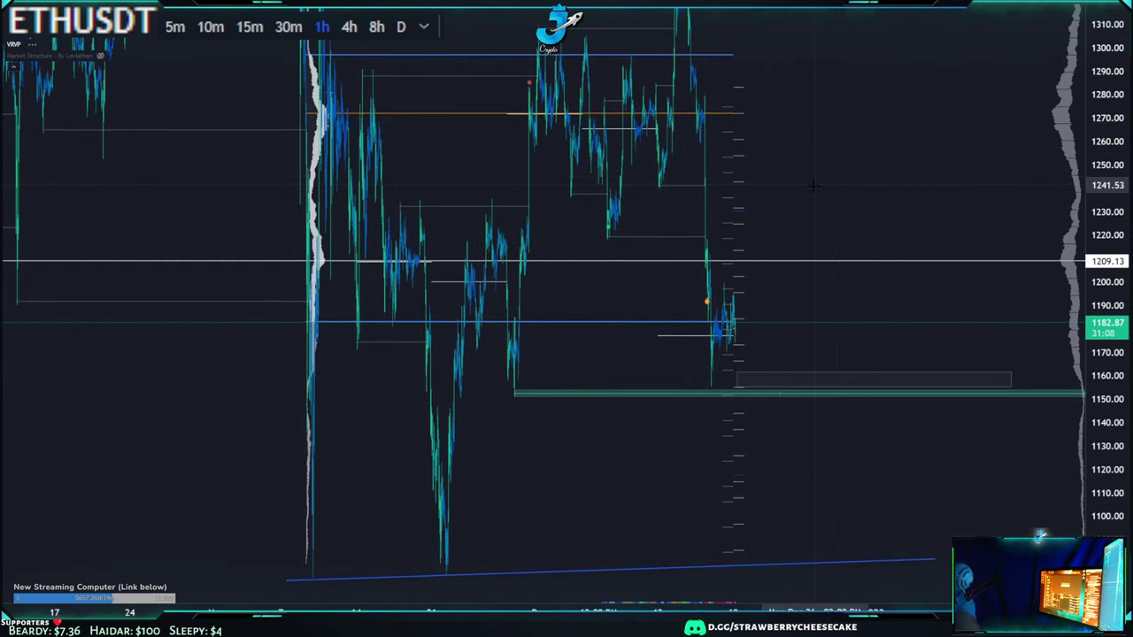
drag(903, 222, 867, 283)
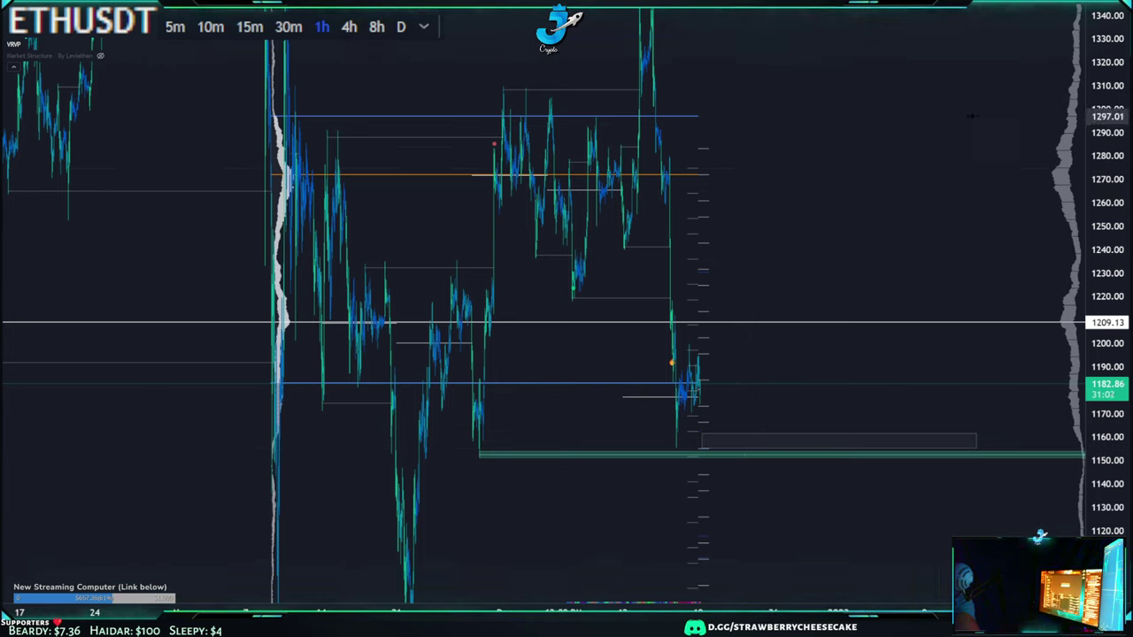
drag(1107, 59, 1107, 234)
drag(849, 176, 859, 197)
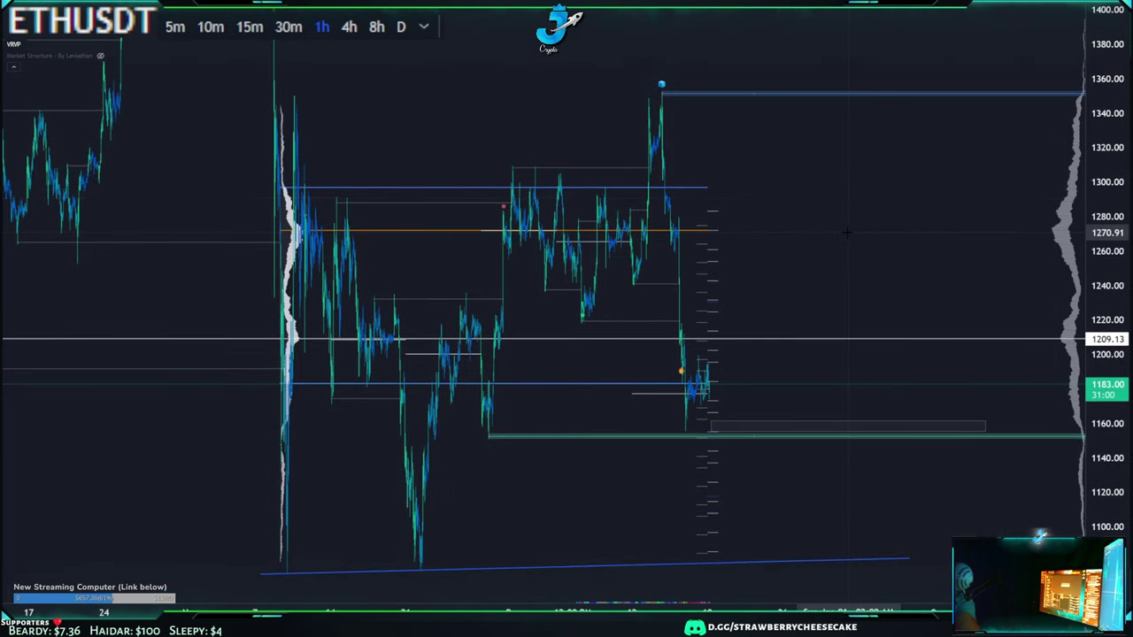
scroll(643, 255, up, 3)
drag(644, 255, 752, 175)
scroll(765, 179, down, 2)
drag(869, 214, 836, 222)
drag(1097, 315, 1097, 189)
drag(808, 164, 752, 47)
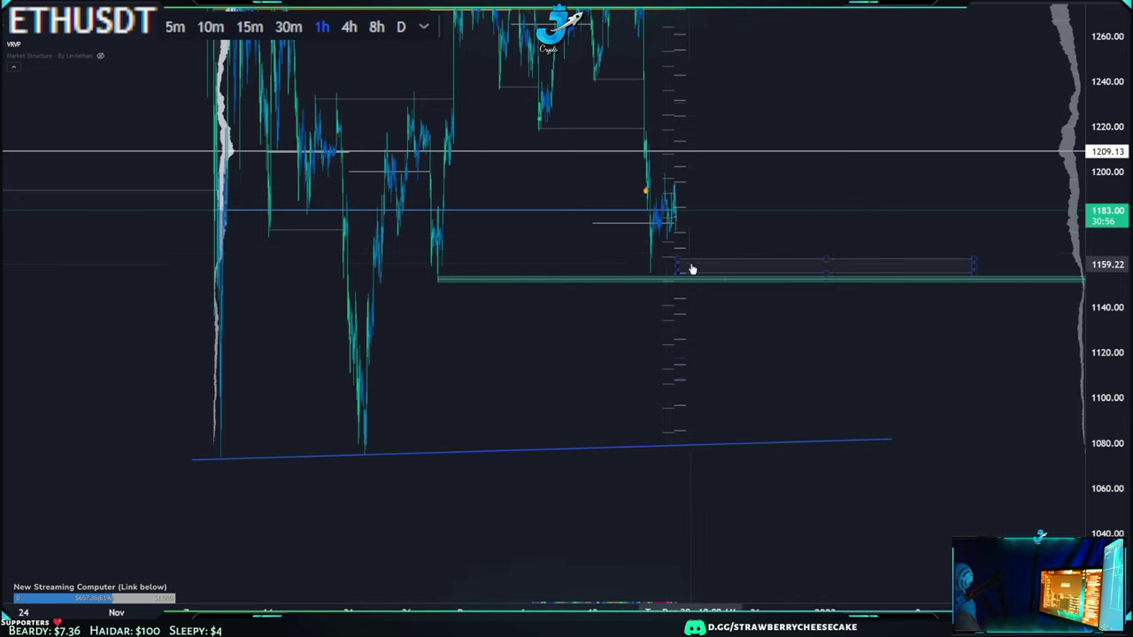